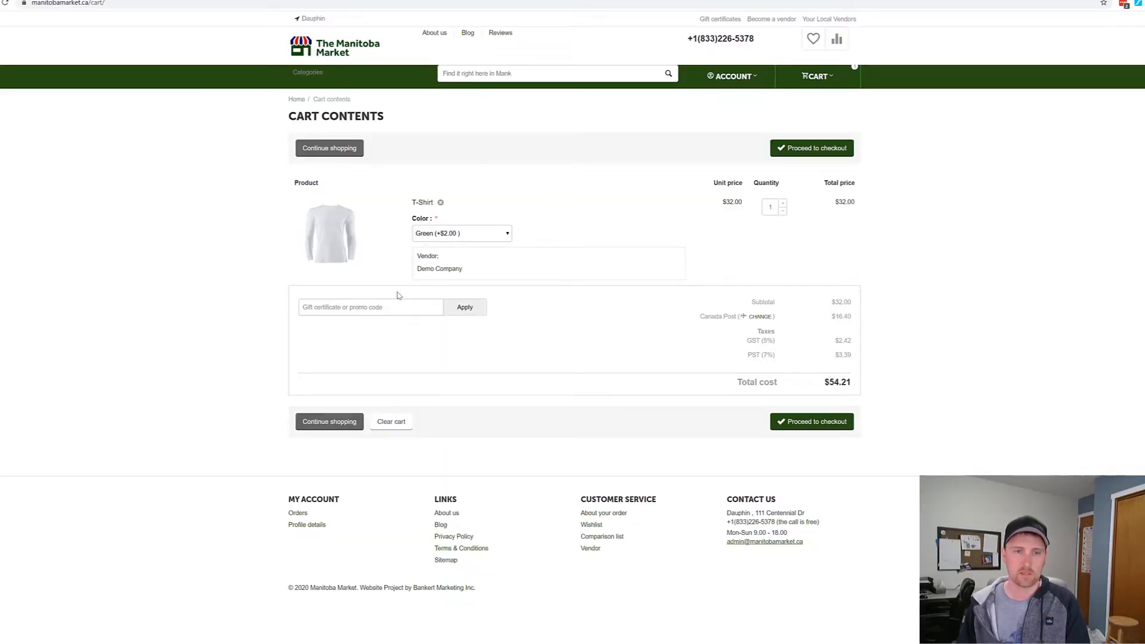
Set the T-shirt's color to Black in the cart and check the shipping method offered for the delivery address.
left_click(485, 237)
left_click(484, 265)
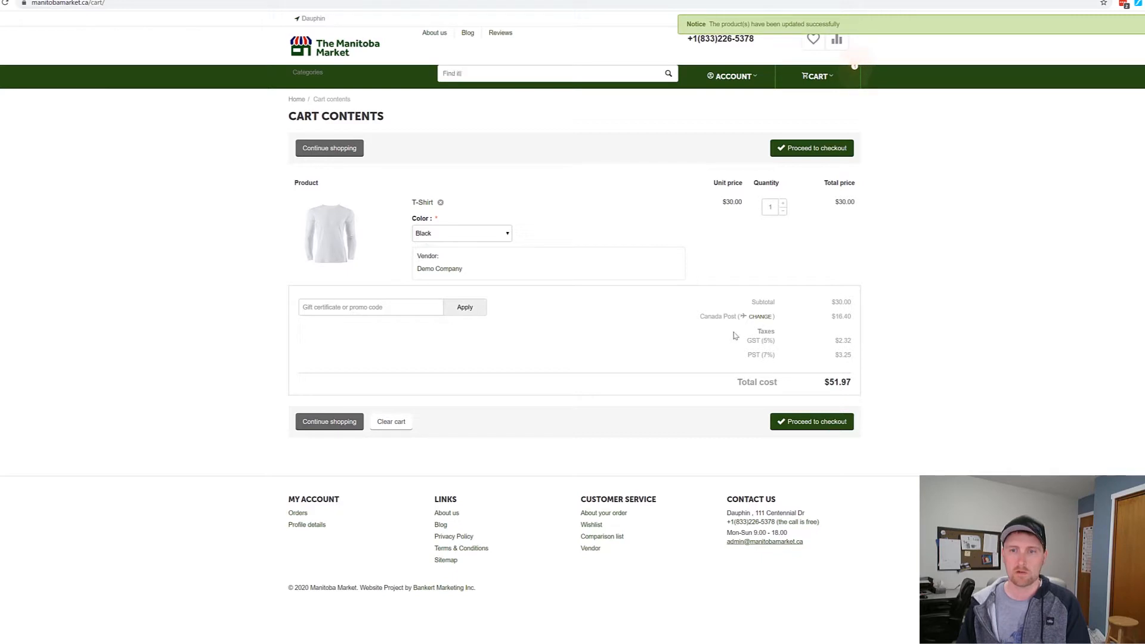
left_click(766, 317)
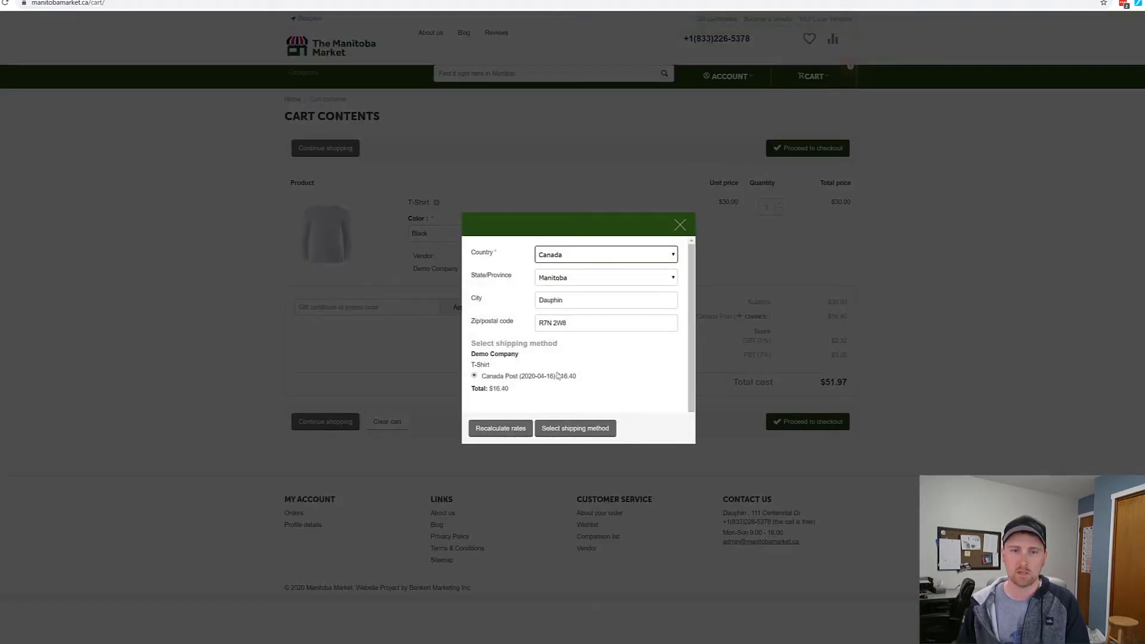
left_click(679, 226)
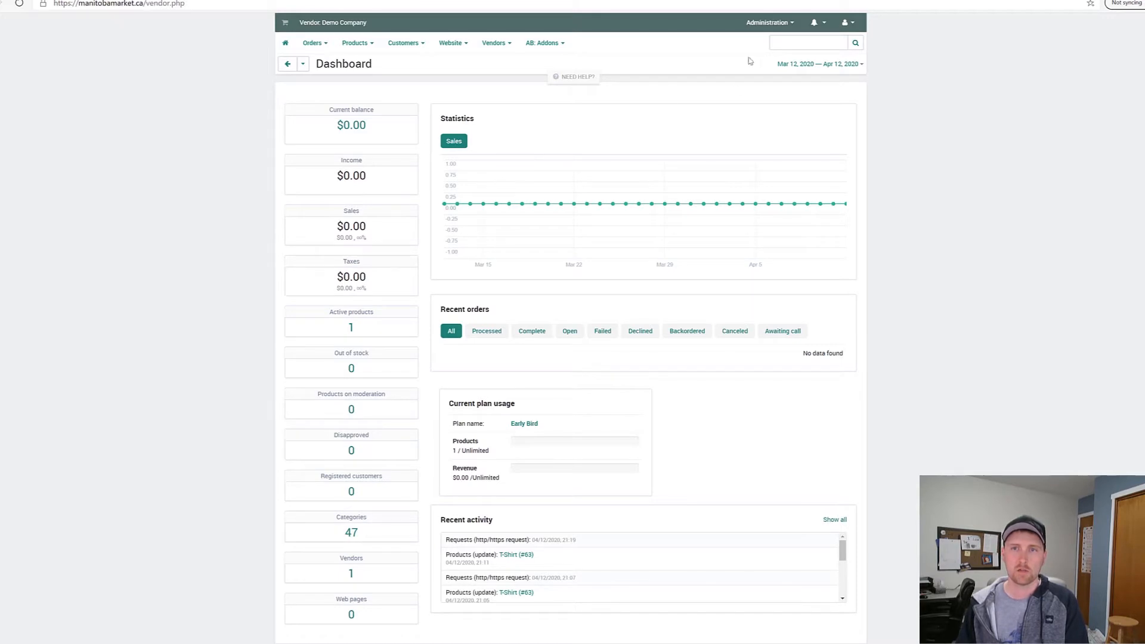
Open the list of shipping methods in the vendor administration.
left_click(769, 24)
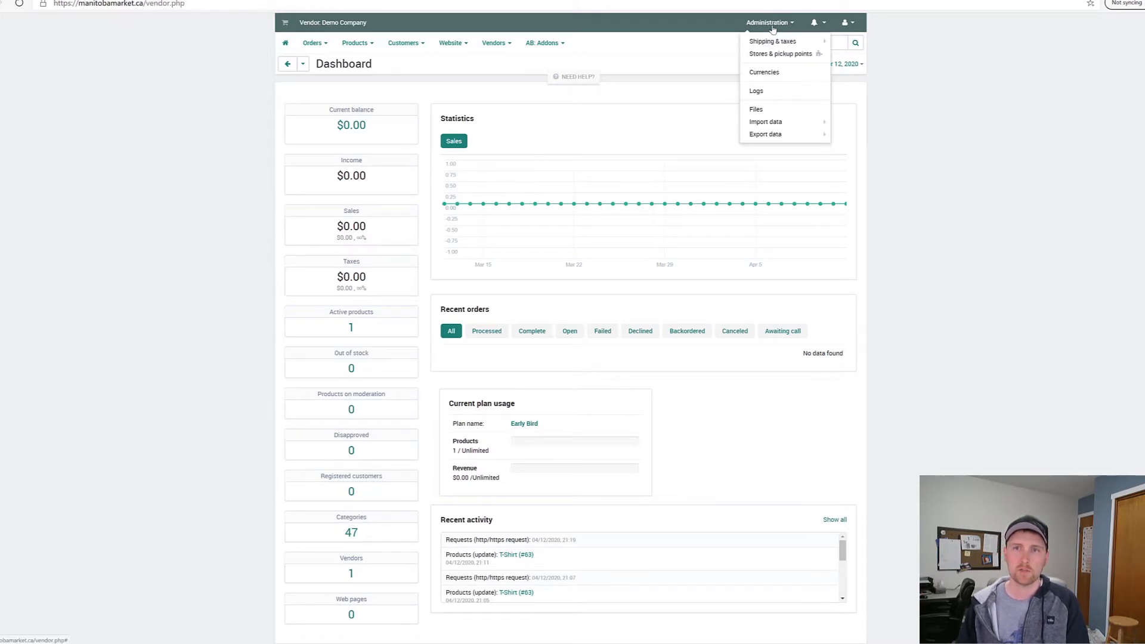
mouse_move(772, 42)
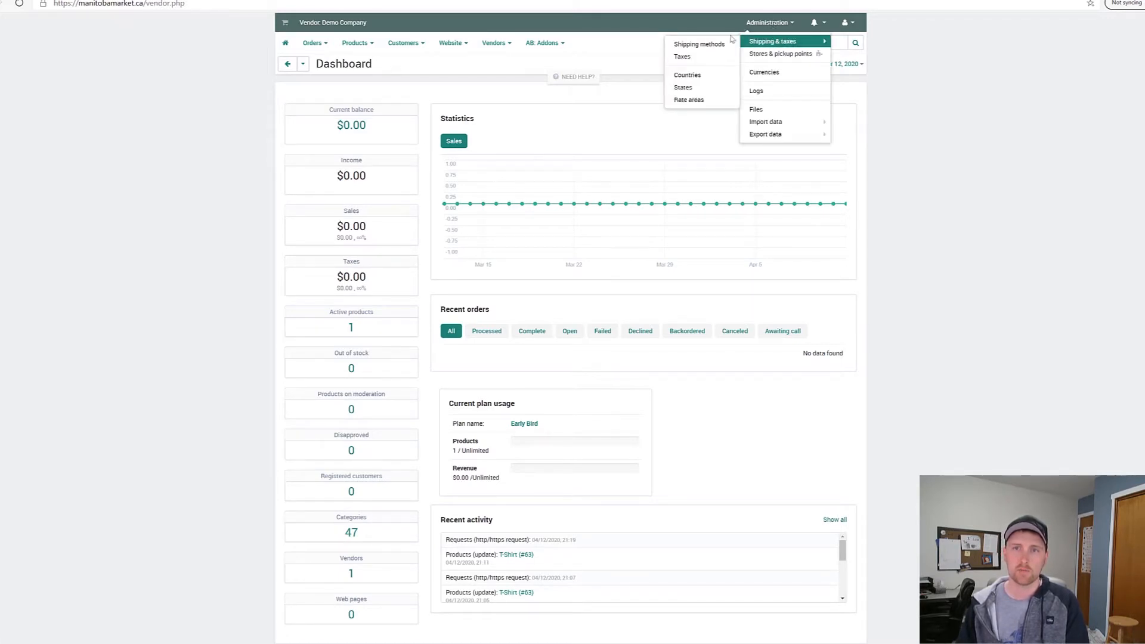
left_click(693, 45)
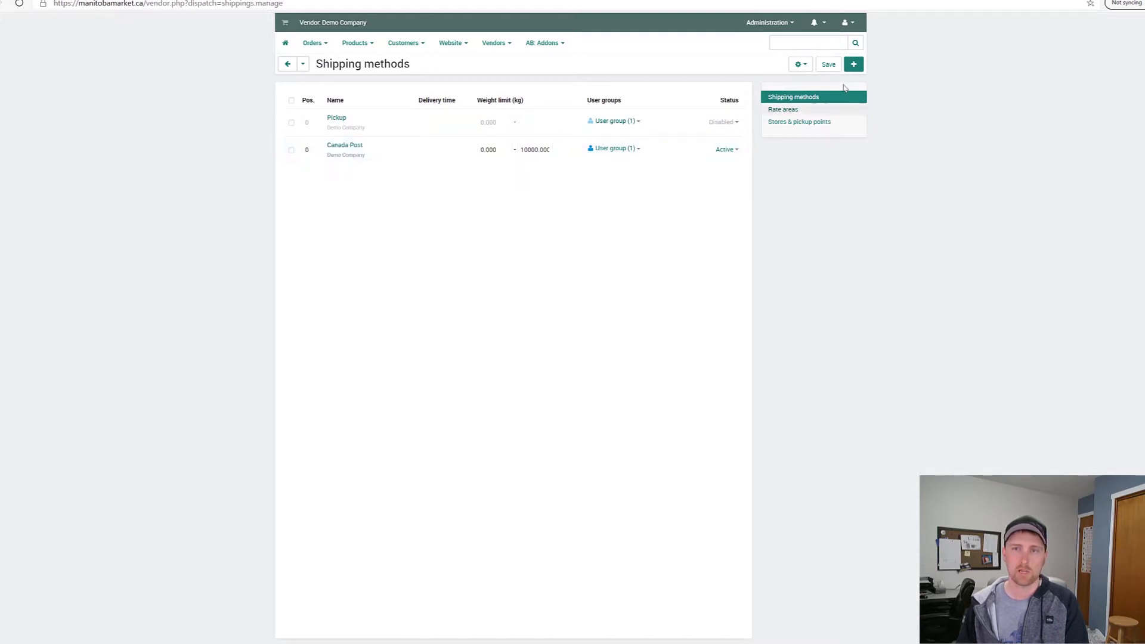
left_click(853, 64)
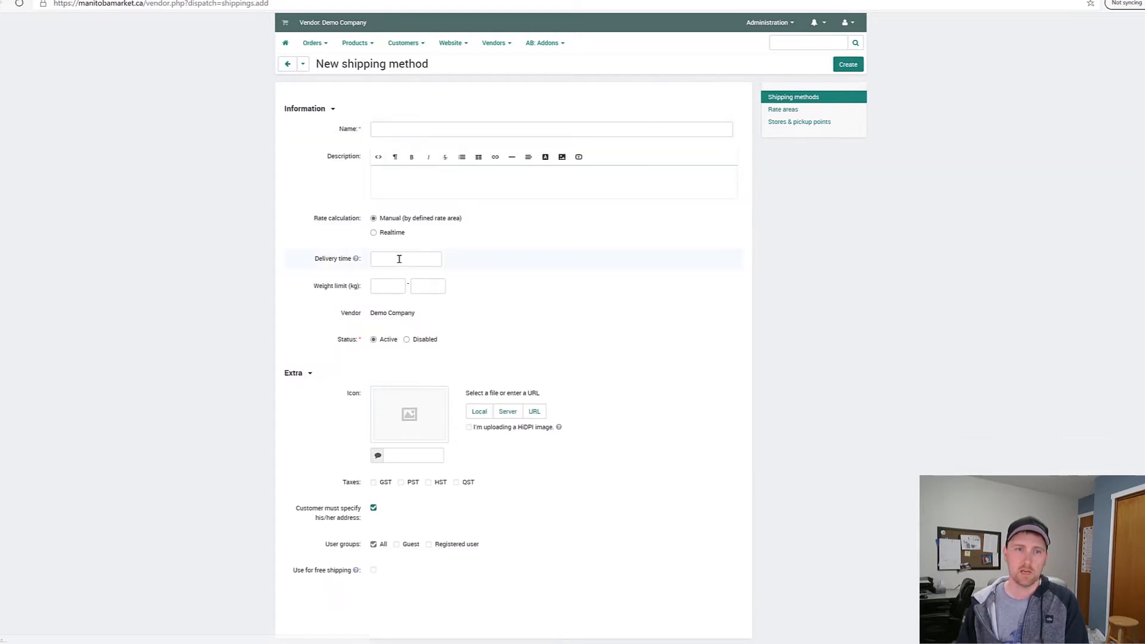
left_click(374, 233)
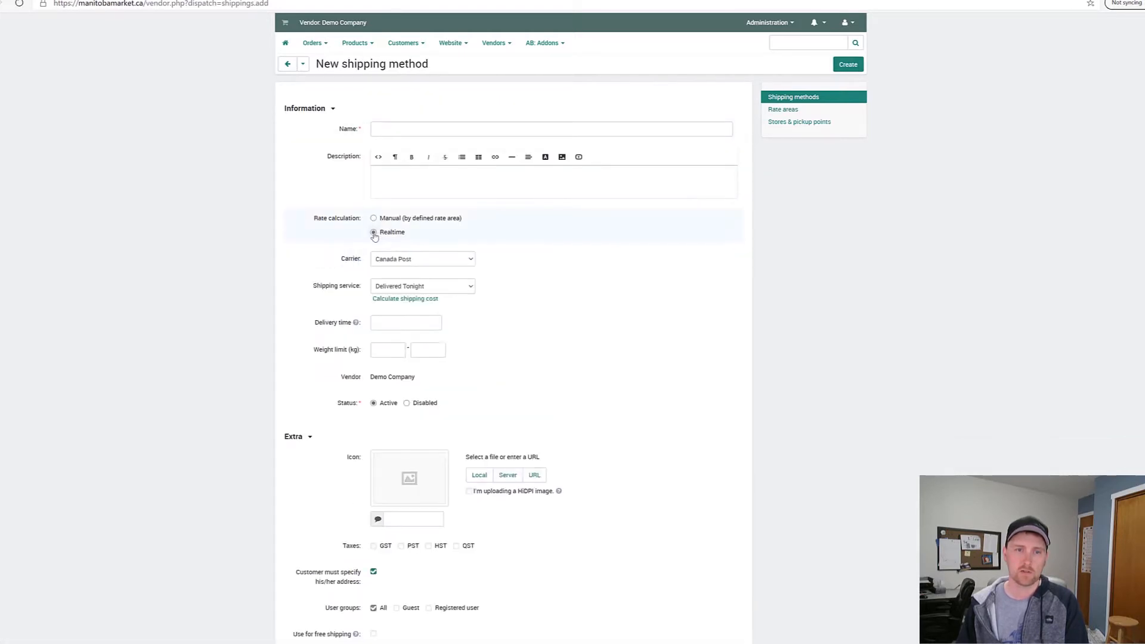
left_click(399, 263)
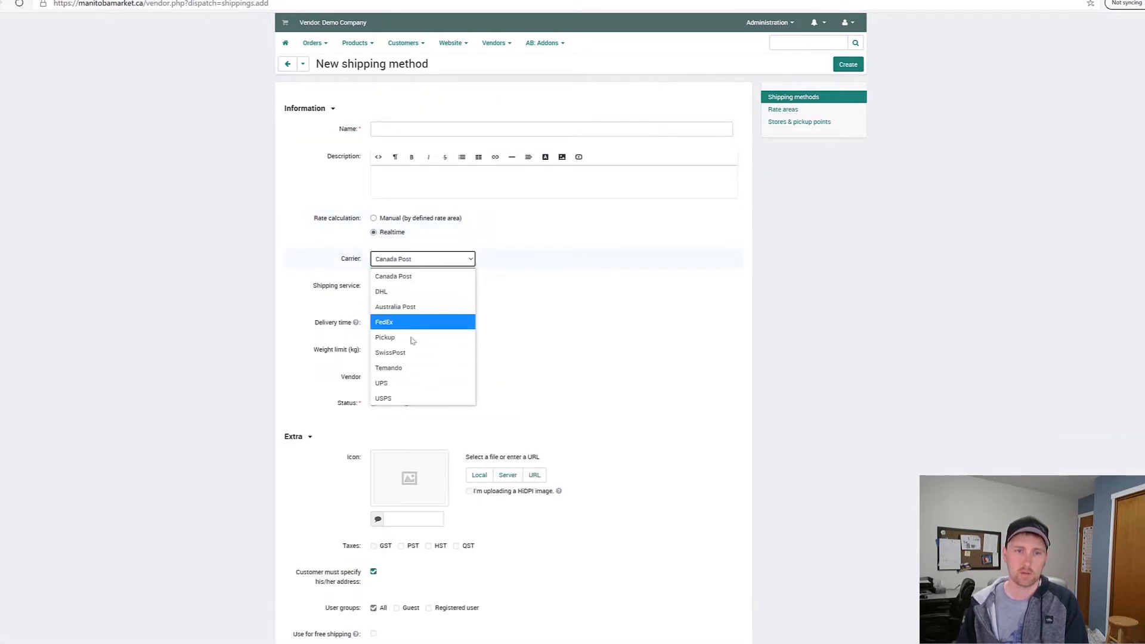
left_click(608, 232)
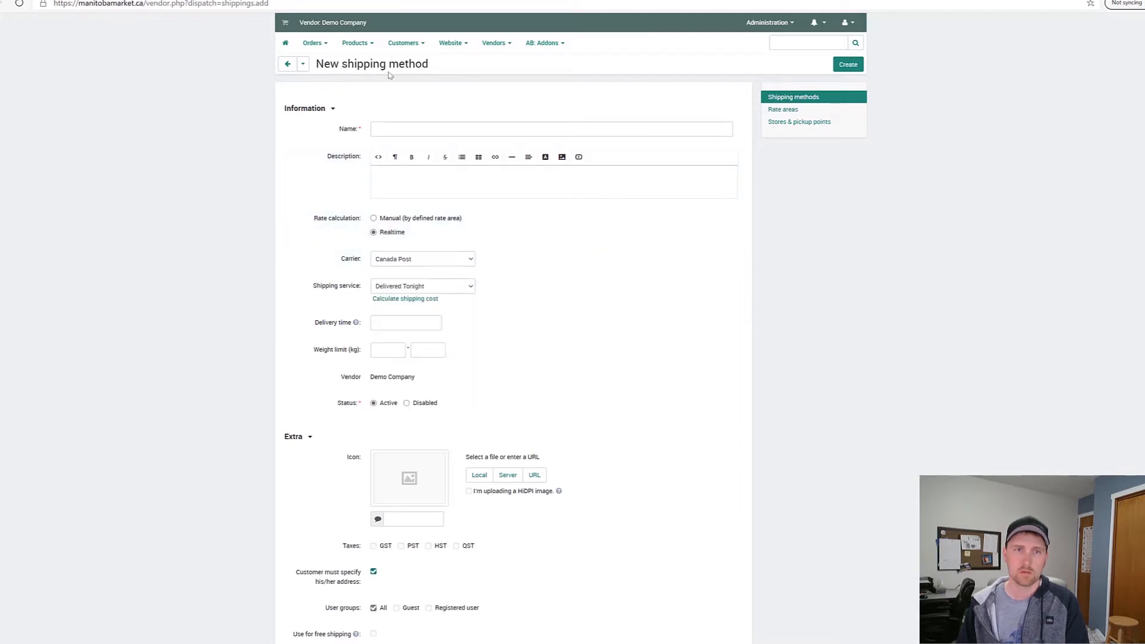
left_click(303, 64)
left_click(313, 82)
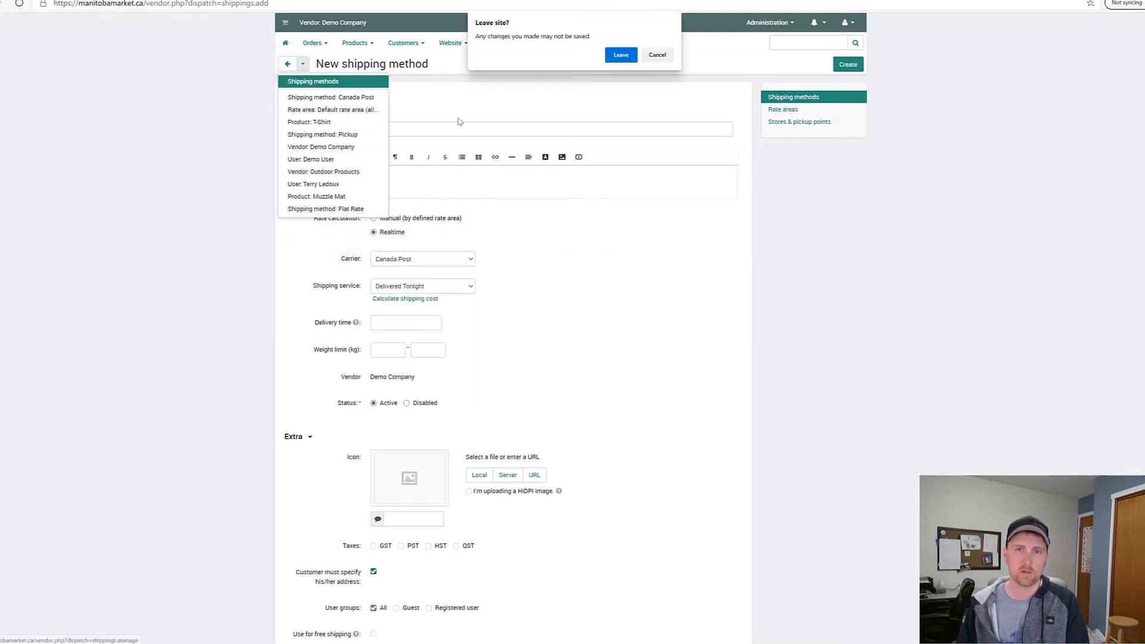
left_click(621, 55)
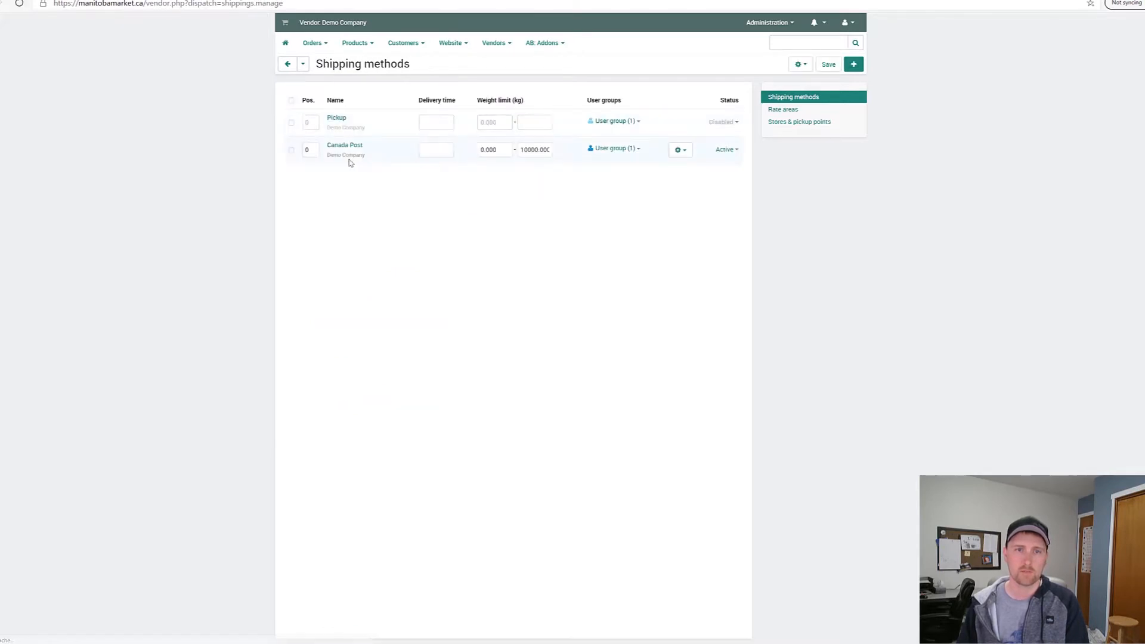
Open the Canada Post shipping method for editing and choose Regular Parcel as its shipping service.
left_click(350, 146)
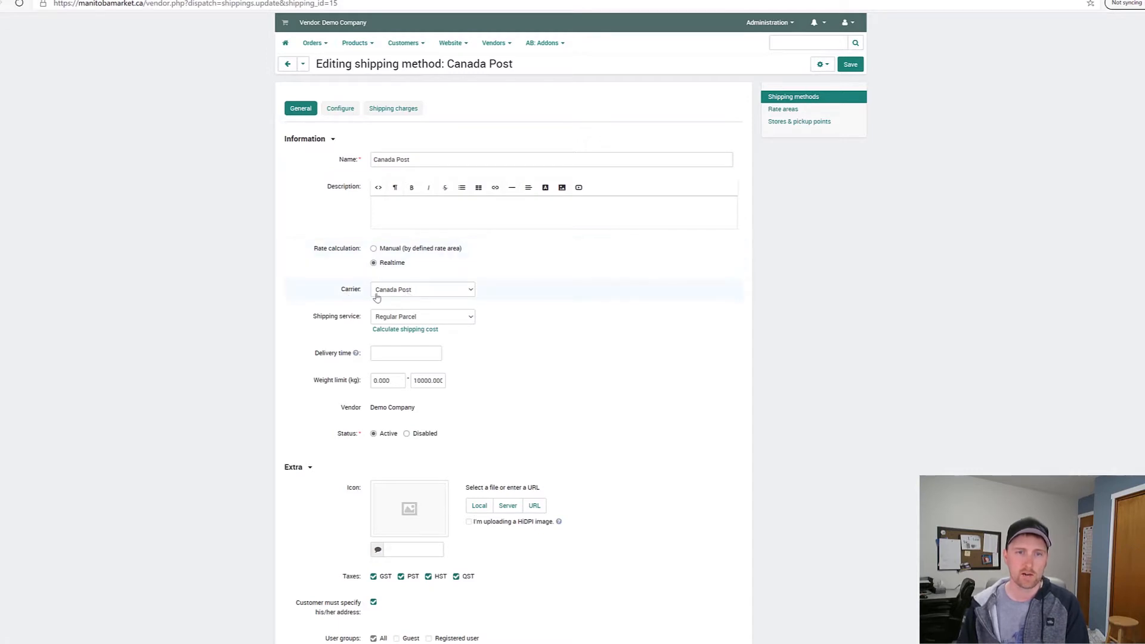
left_click(386, 316)
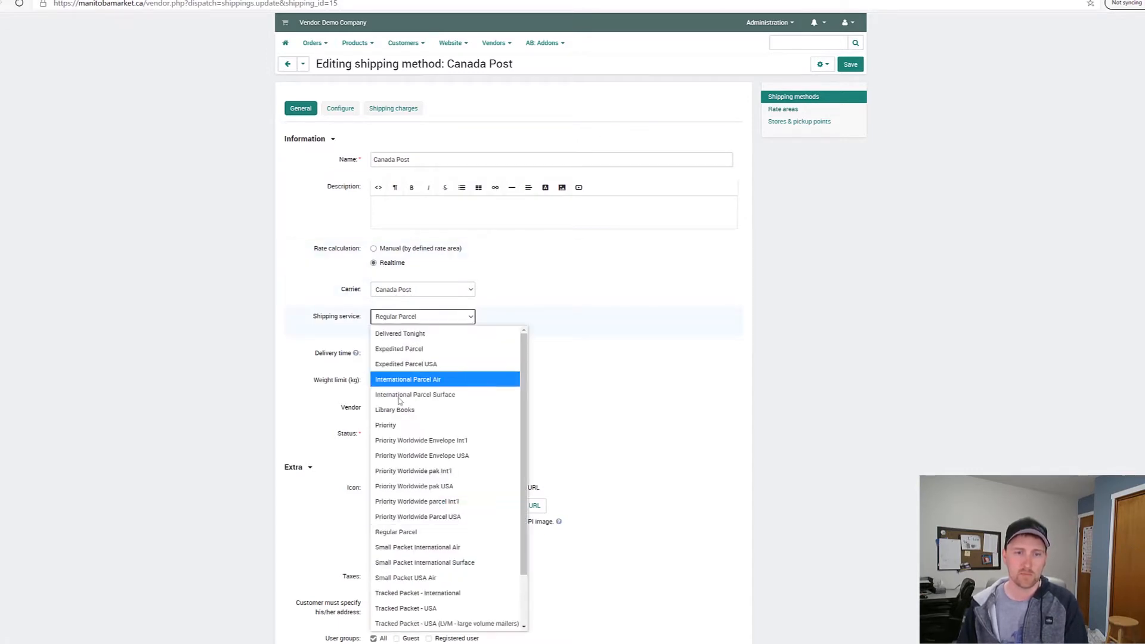
left_click(410, 531)
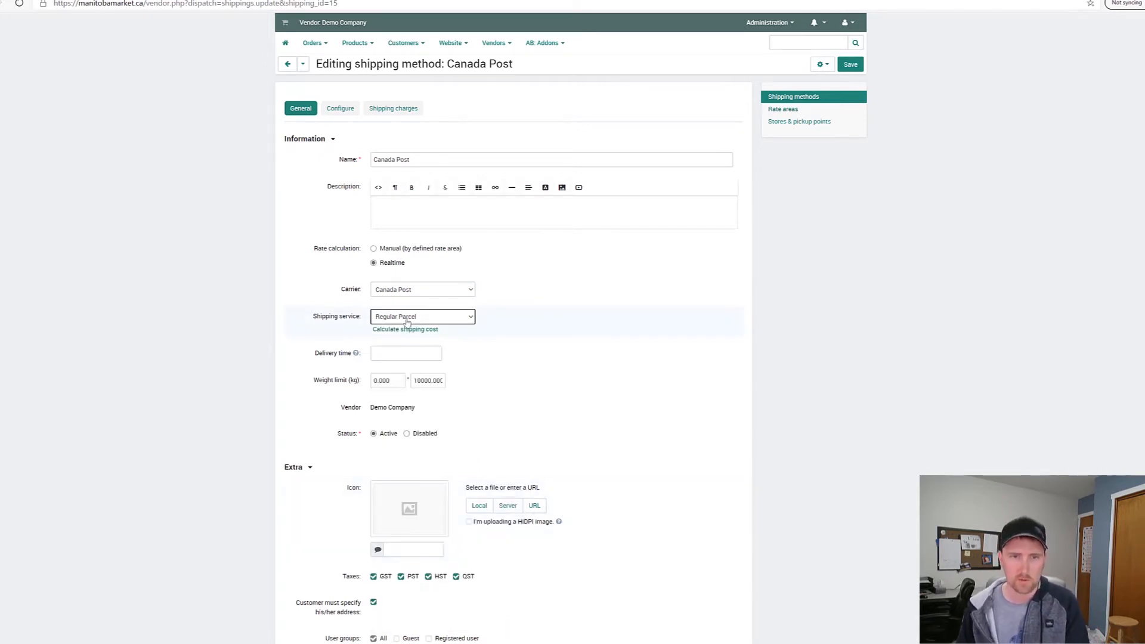
Clear the maximum weight limit of the Canada Post shipping method.
scroll(348, 338, "down", 1)
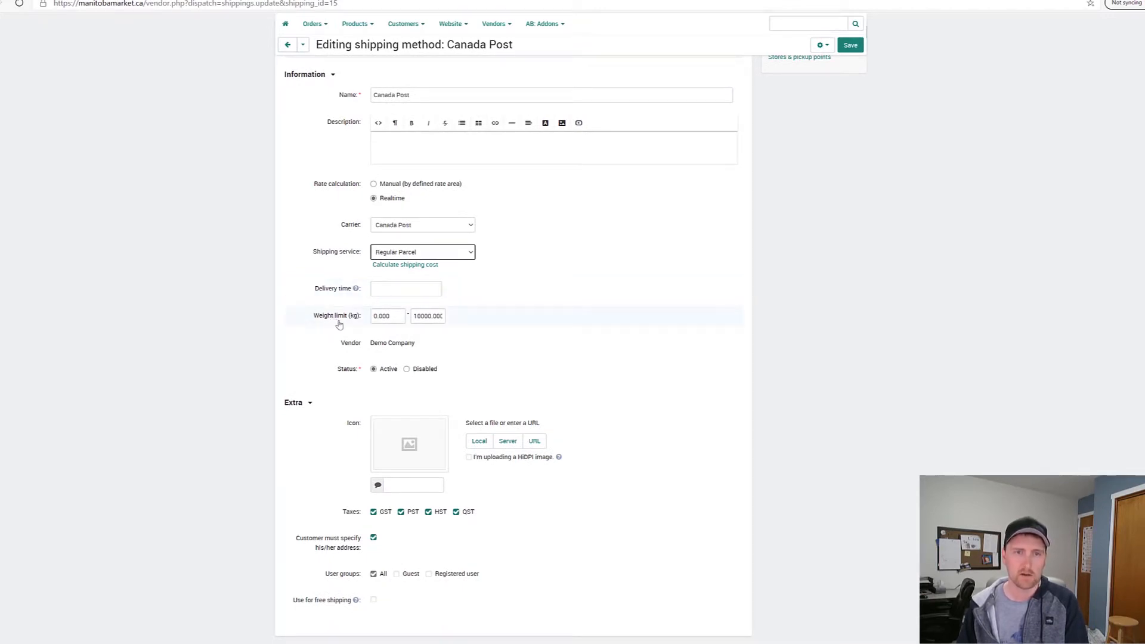
double_click(412, 317)
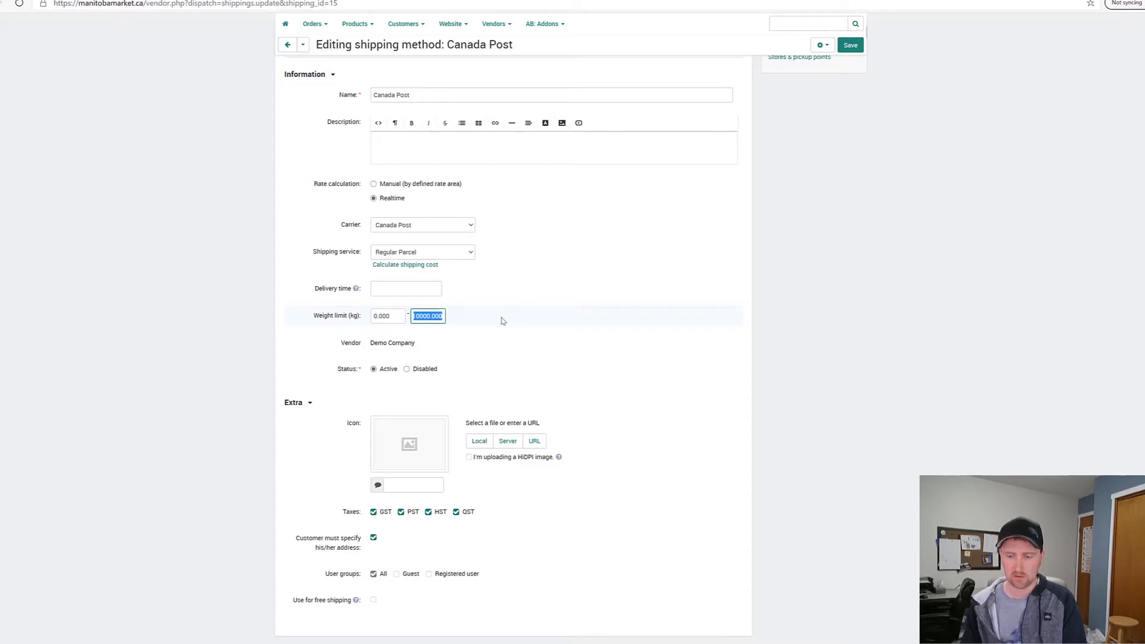
key("BackSpace")
left_click(467, 356)
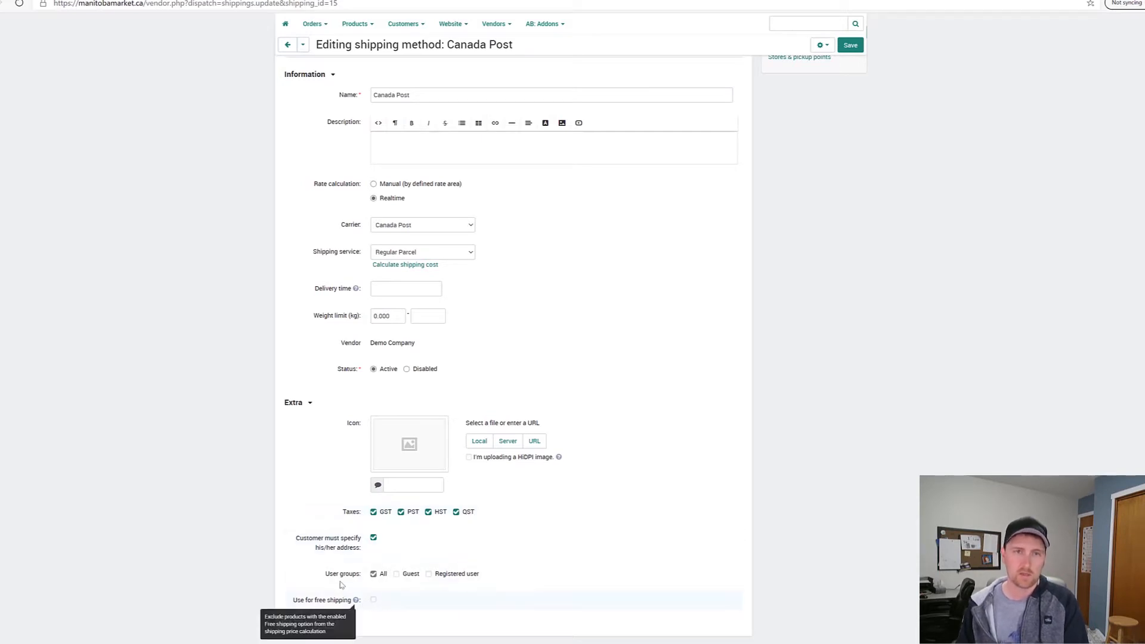
Review the Canada Post method's API key configuration, delivery options and shipping charges.
scroll(393, 307, "up", 1)
scroll(393, 307, "up", 2)
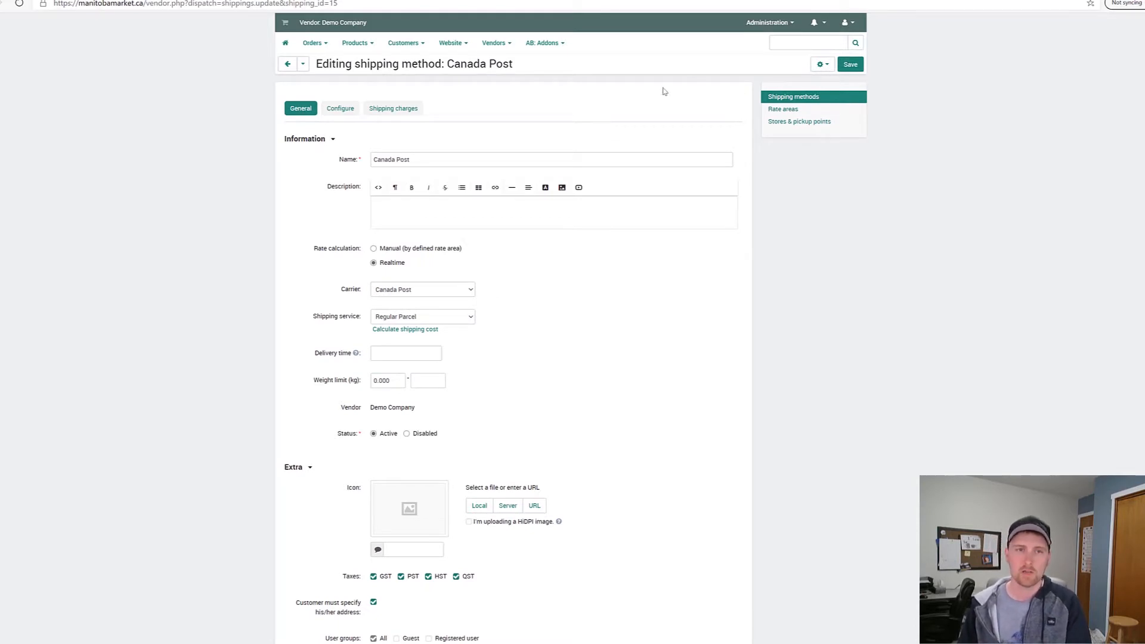
left_click(340, 108)
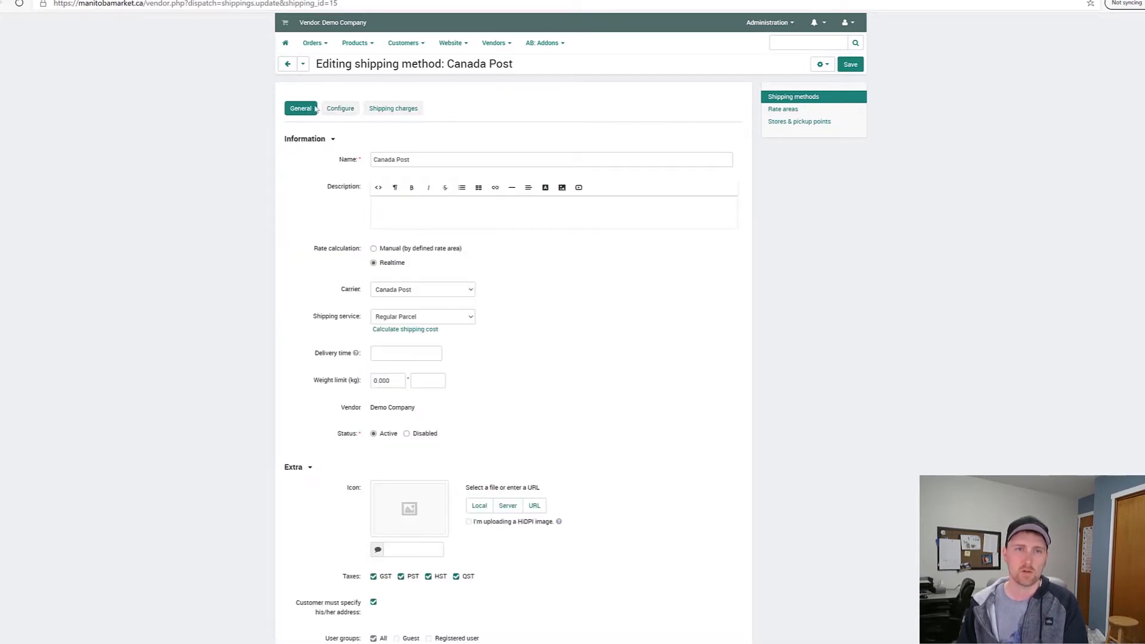
left_click(334, 110)
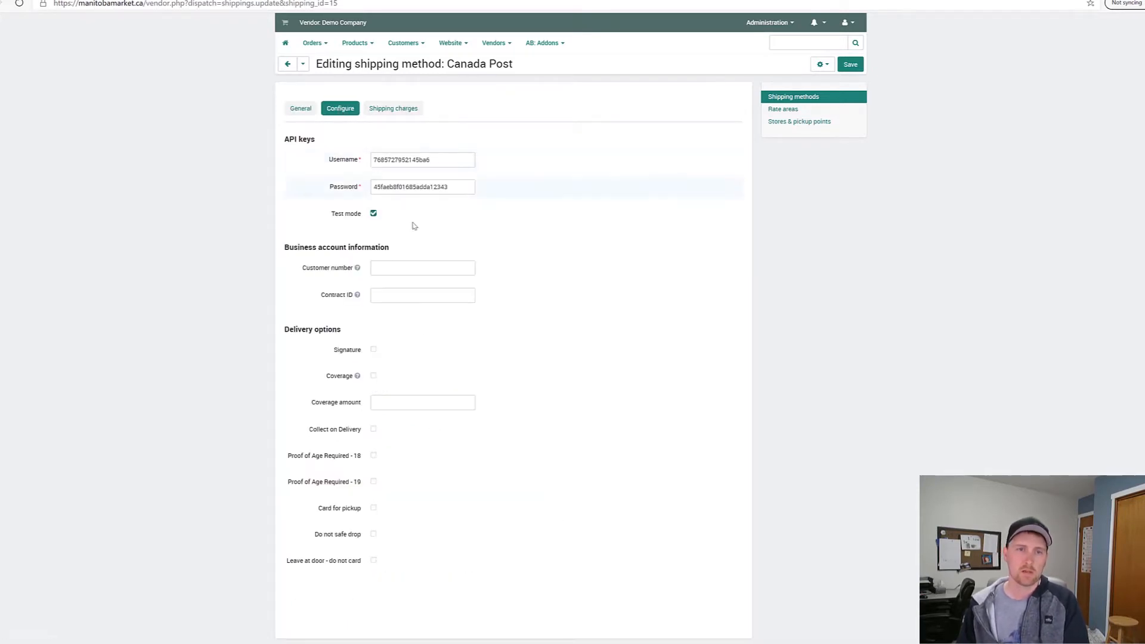
left_click(407, 113)
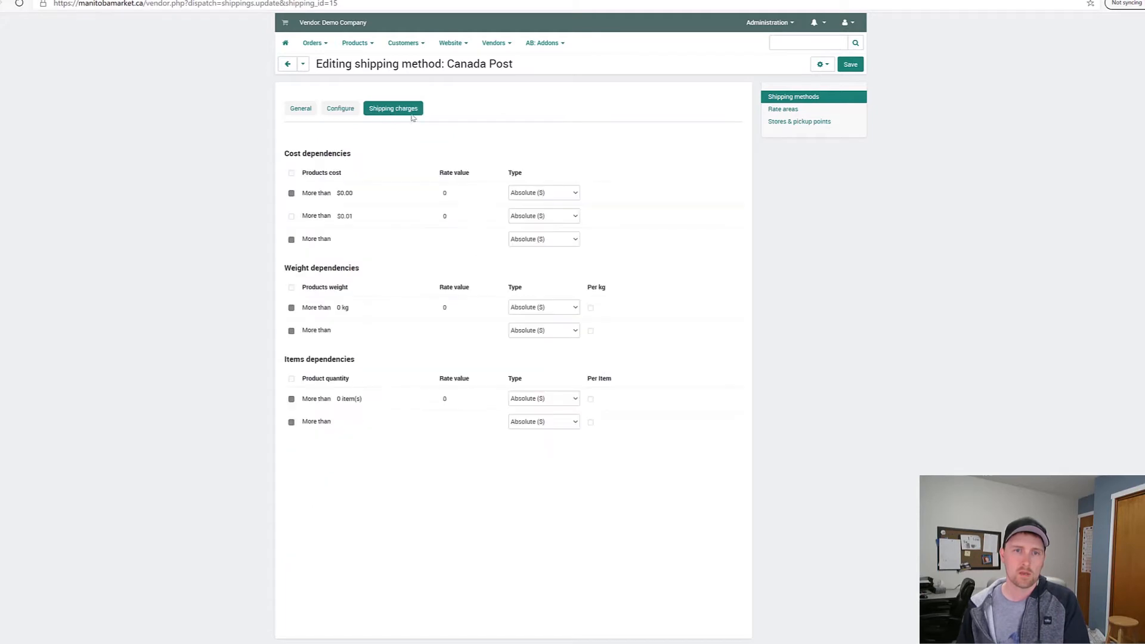
left_click(340, 110)
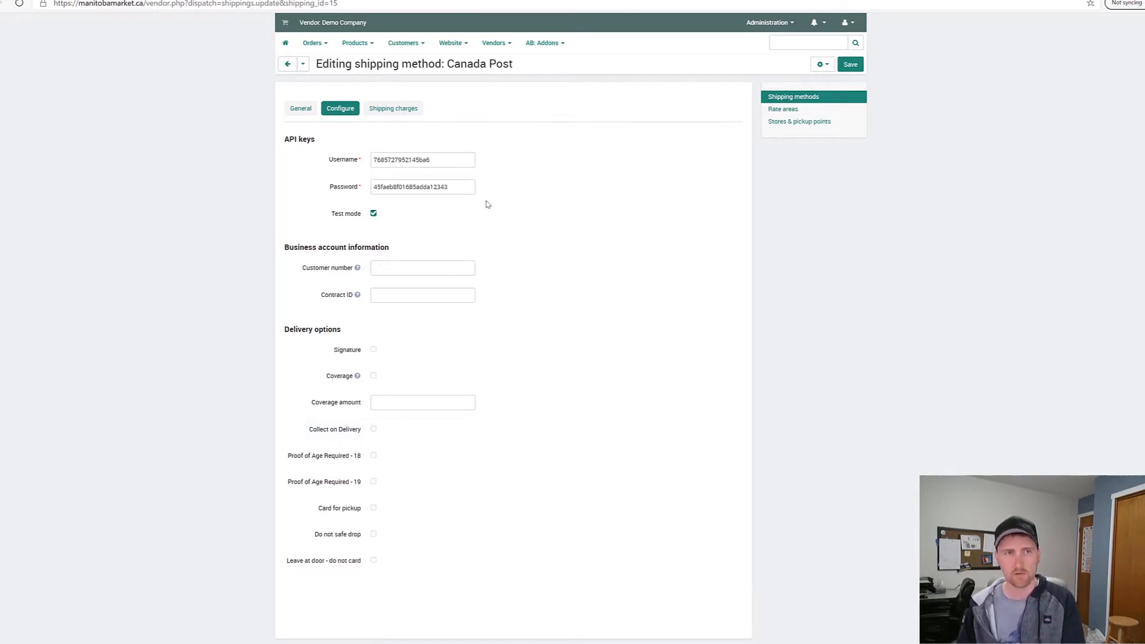
Find the Canada Post website with a web search for "canadapost" and view its sign-in and registration form.
key("ctrl+t")
type("canadapost")
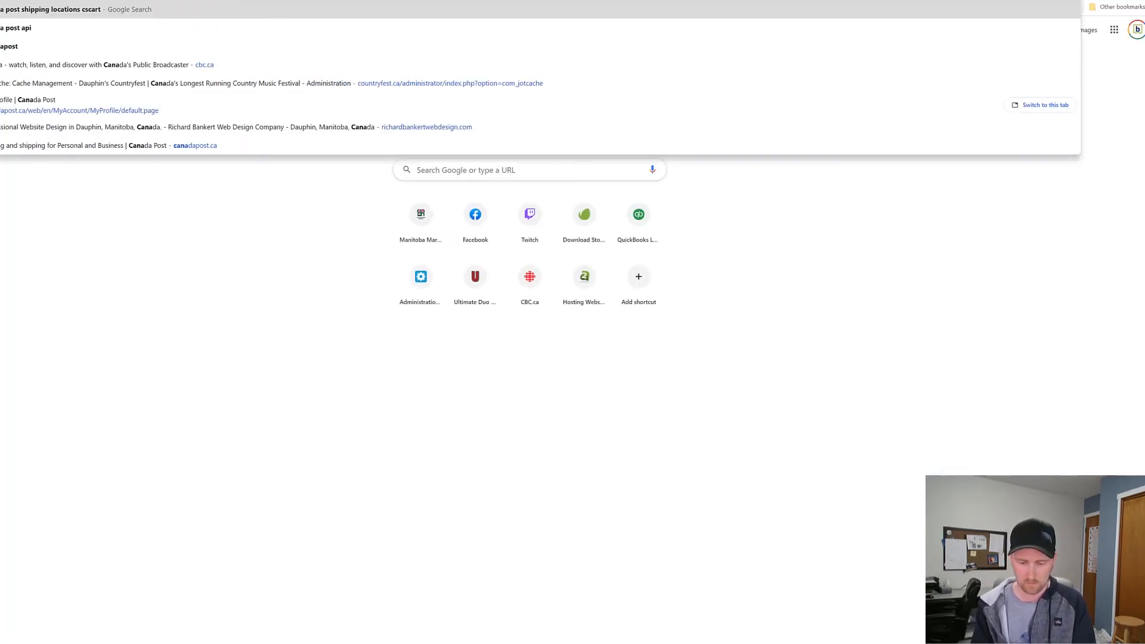
key("Return")
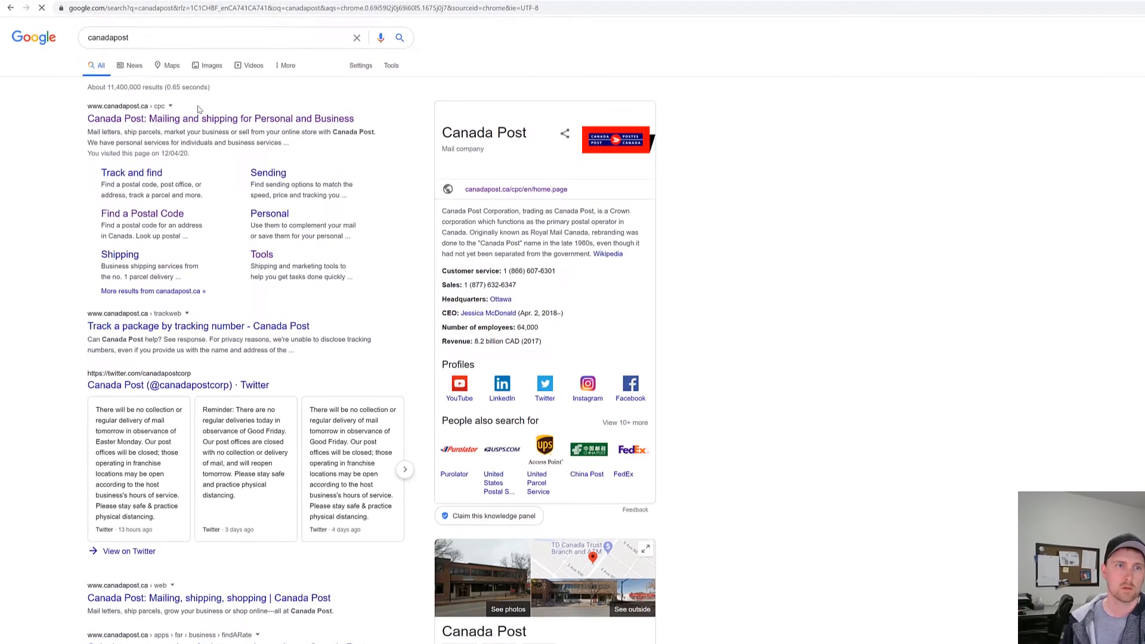
left_click(195, 121)
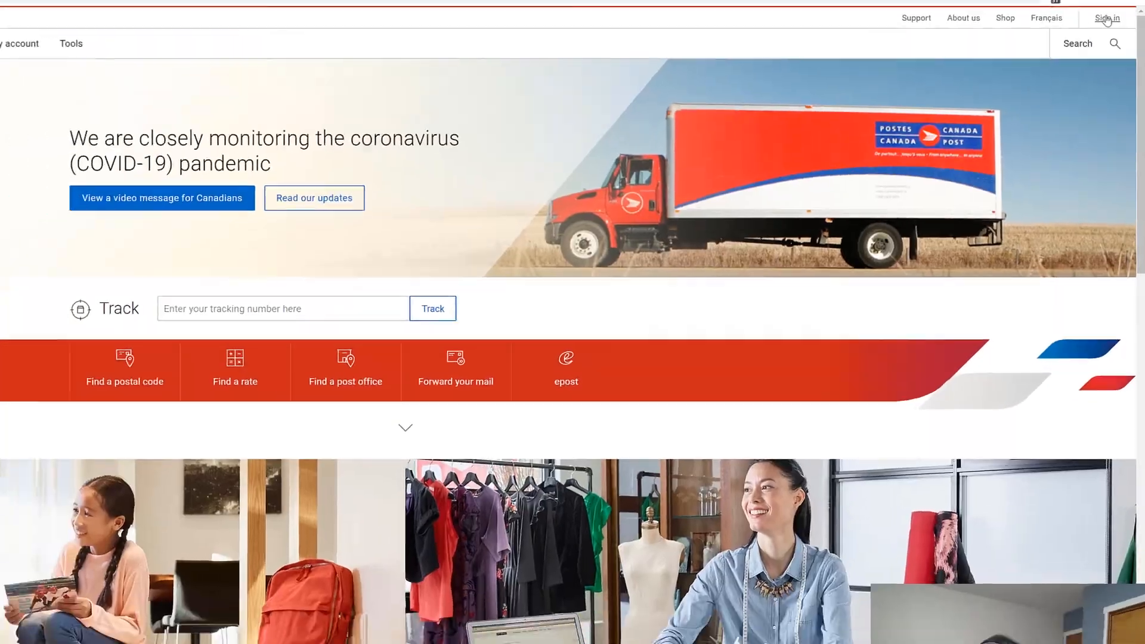
left_click(1102, 22)
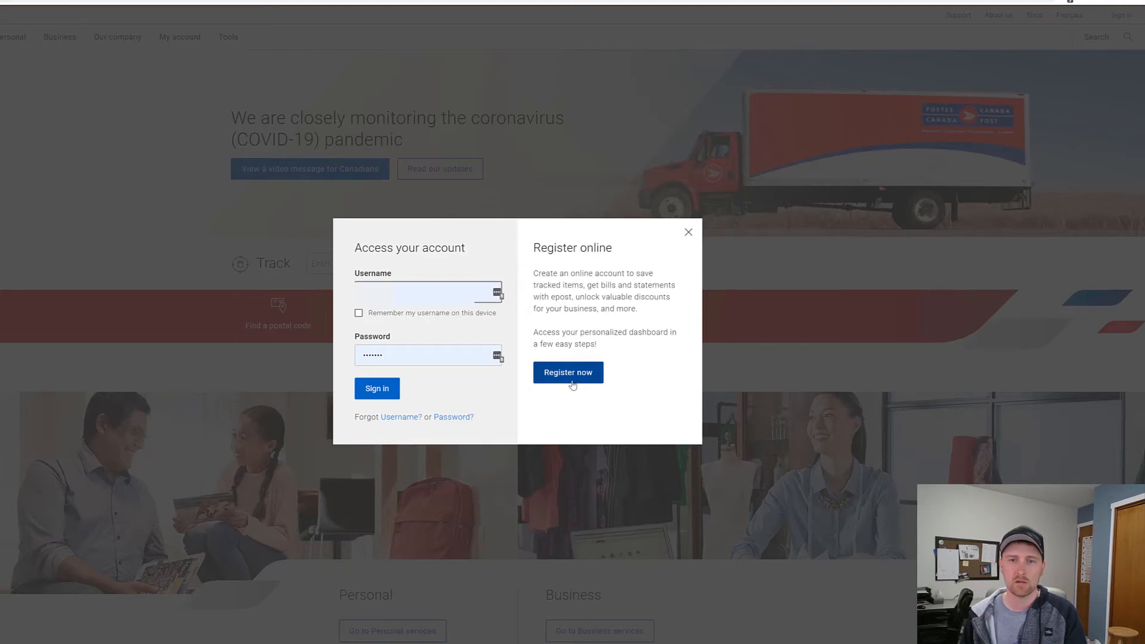
left_click(688, 234)
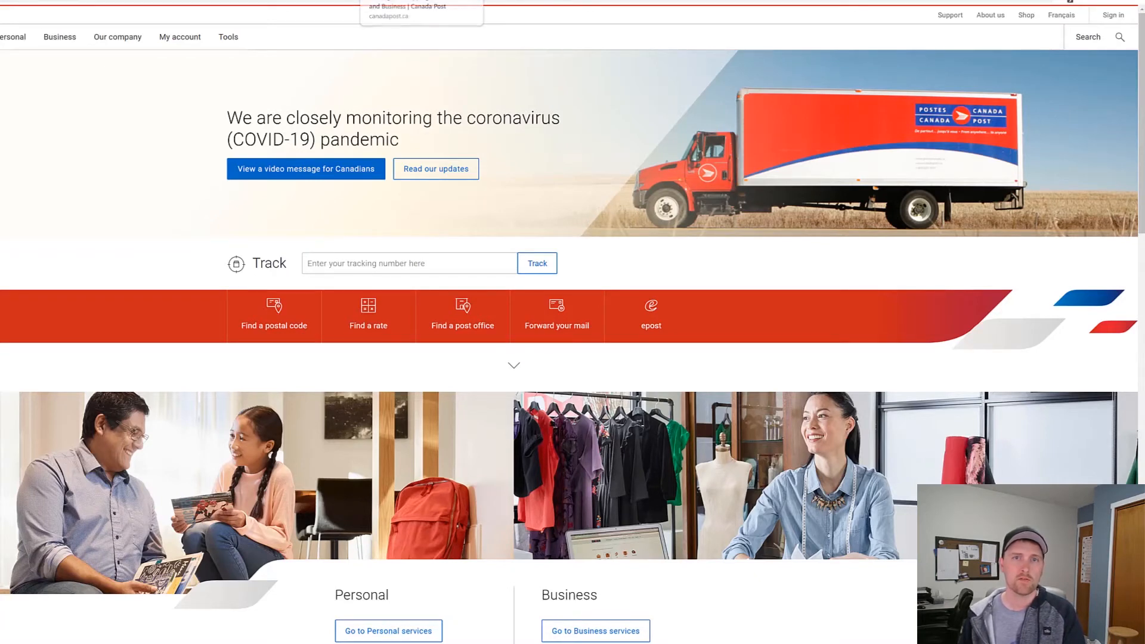
left_click(286, 0)
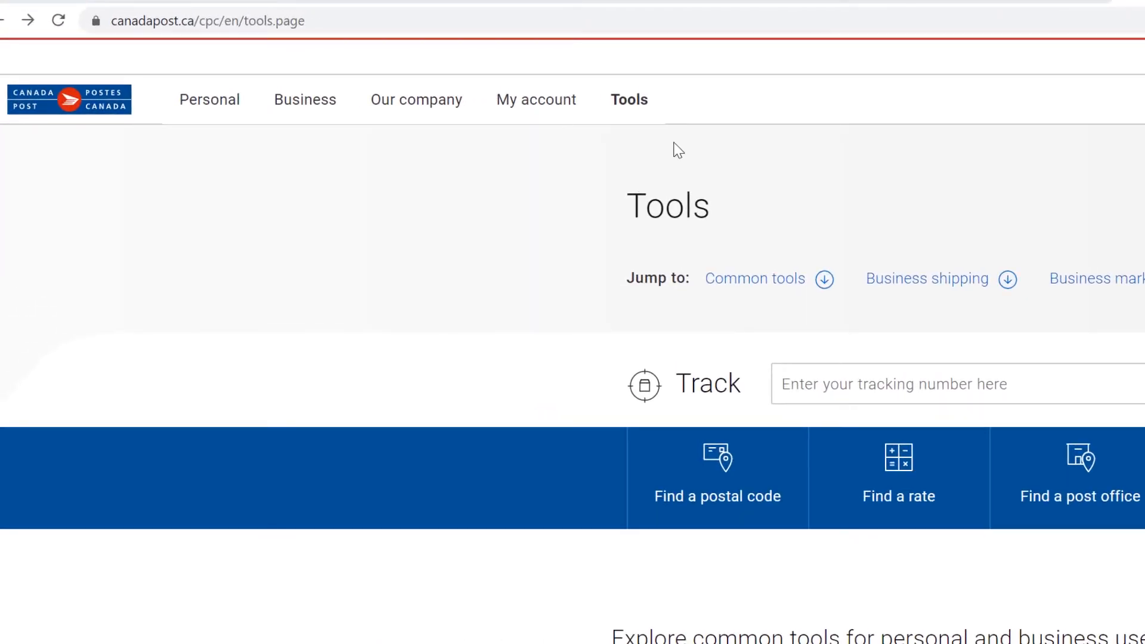
left_click(539, 22)
type("https://www.canadapost.ca/cpotools/apps/drc/home")
key("Return")
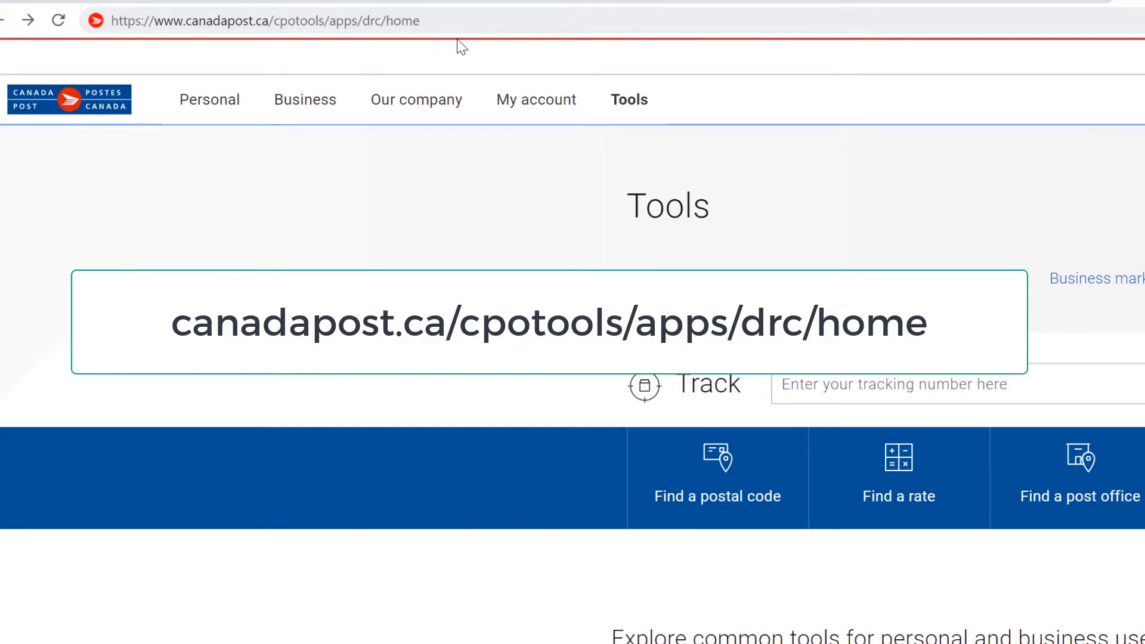
left_click(486, 27)
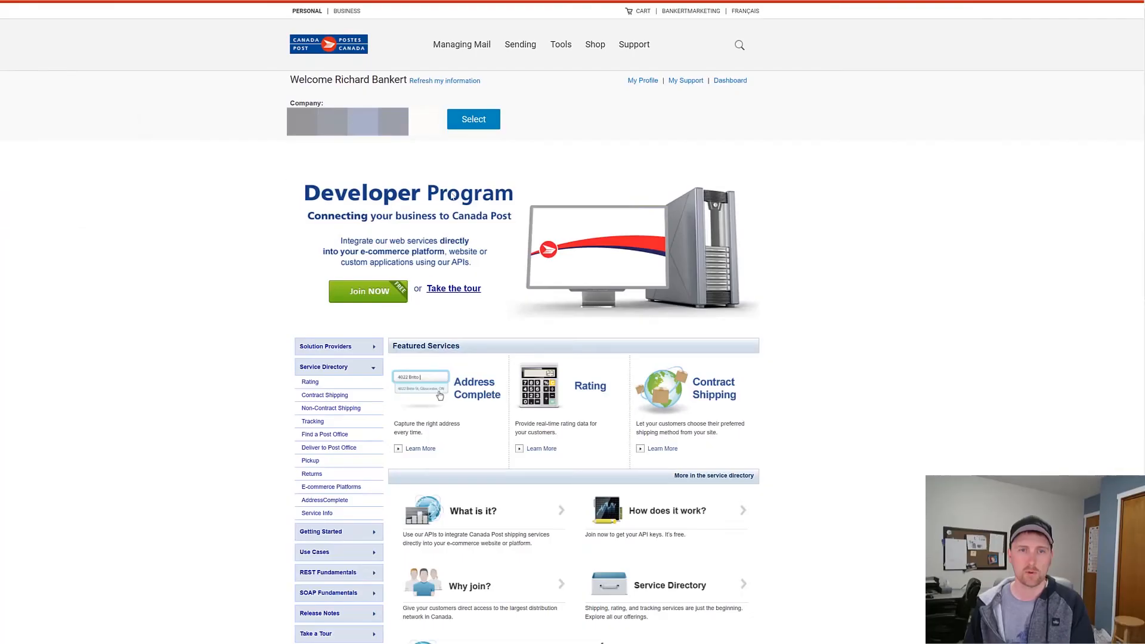
View the Developer Program agreement, close it, and highlight the Development username and password in the API keys table.
left_click(365, 301)
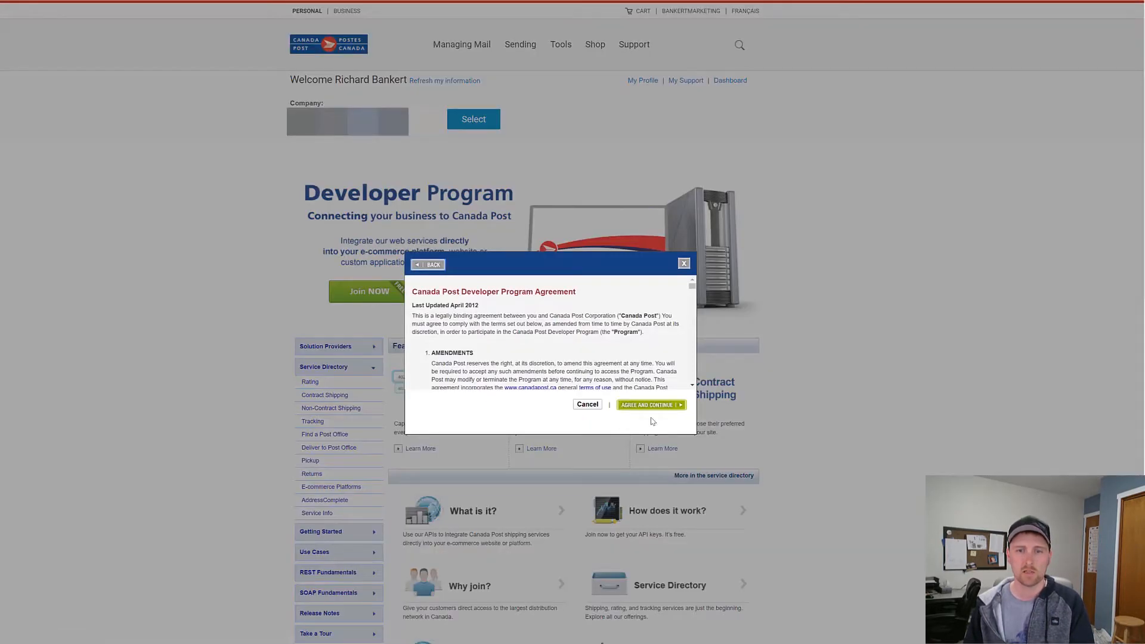
left_click(684, 264)
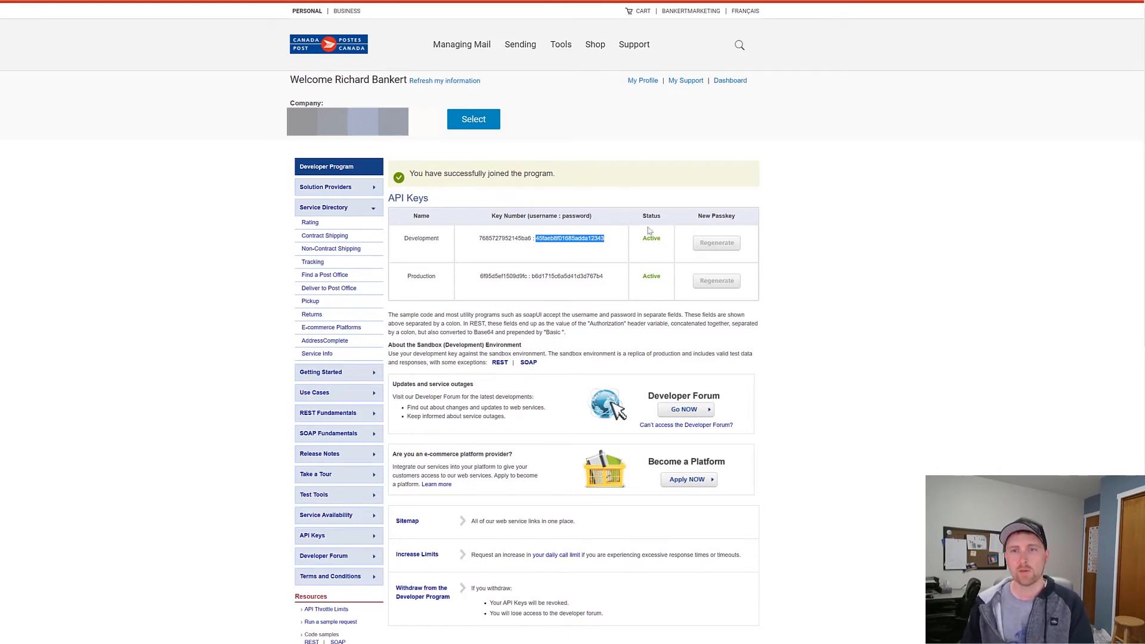
left_click(548, 264)
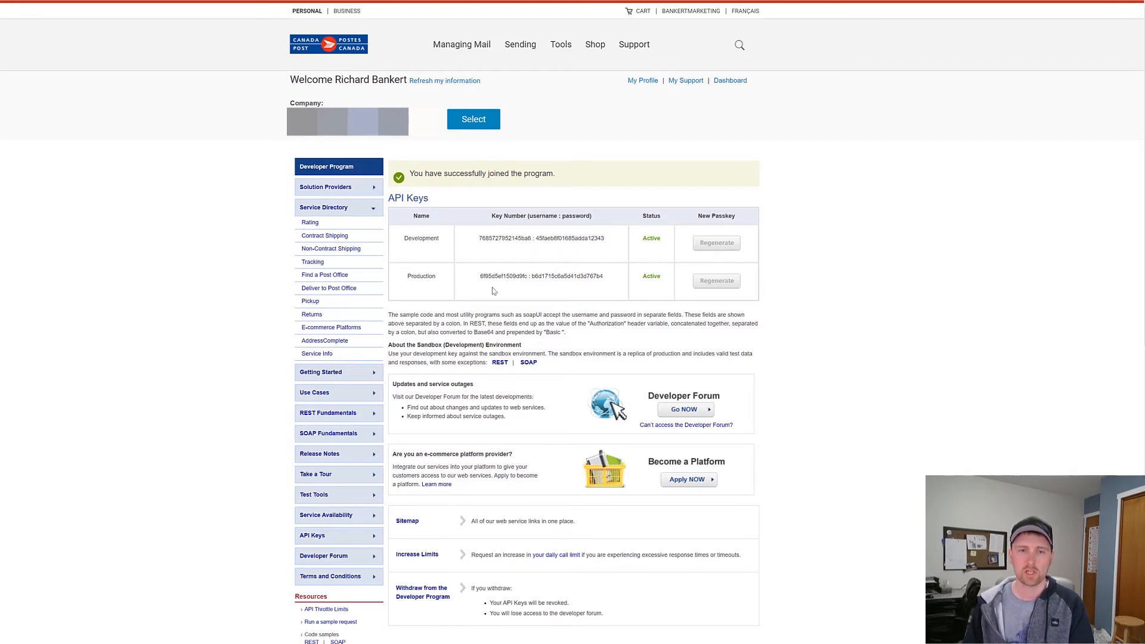
left_click_drag(405, 242, 607, 243)
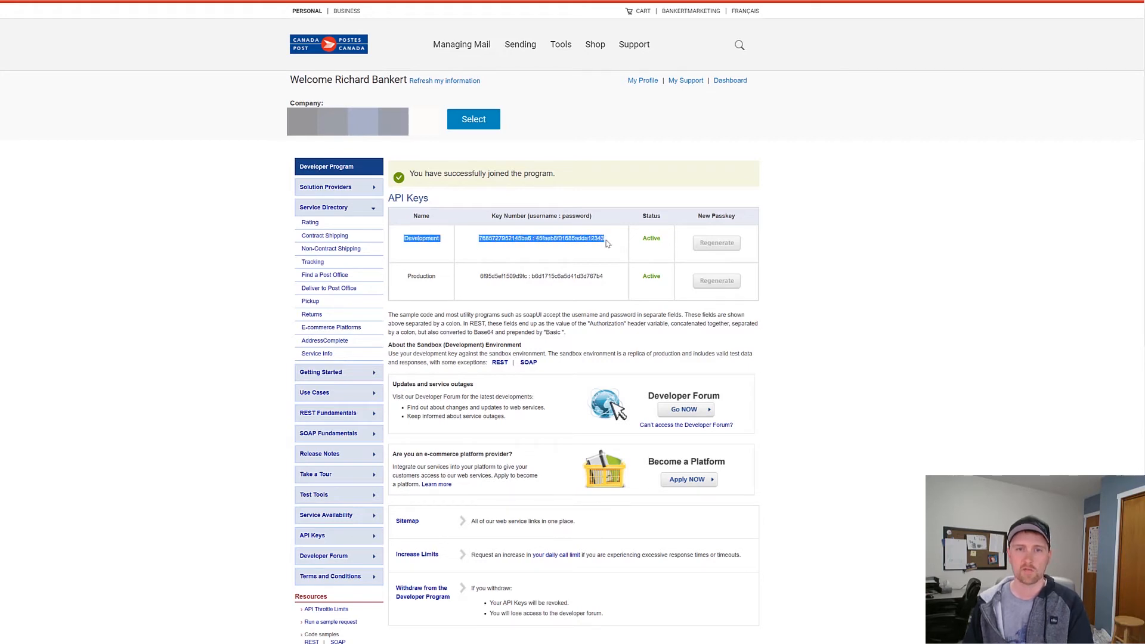
Highlight the Production username and password in the API keys table, then clear the selection.
left_click(443, 275)
left_click_drag(408, 276, 608, 287)
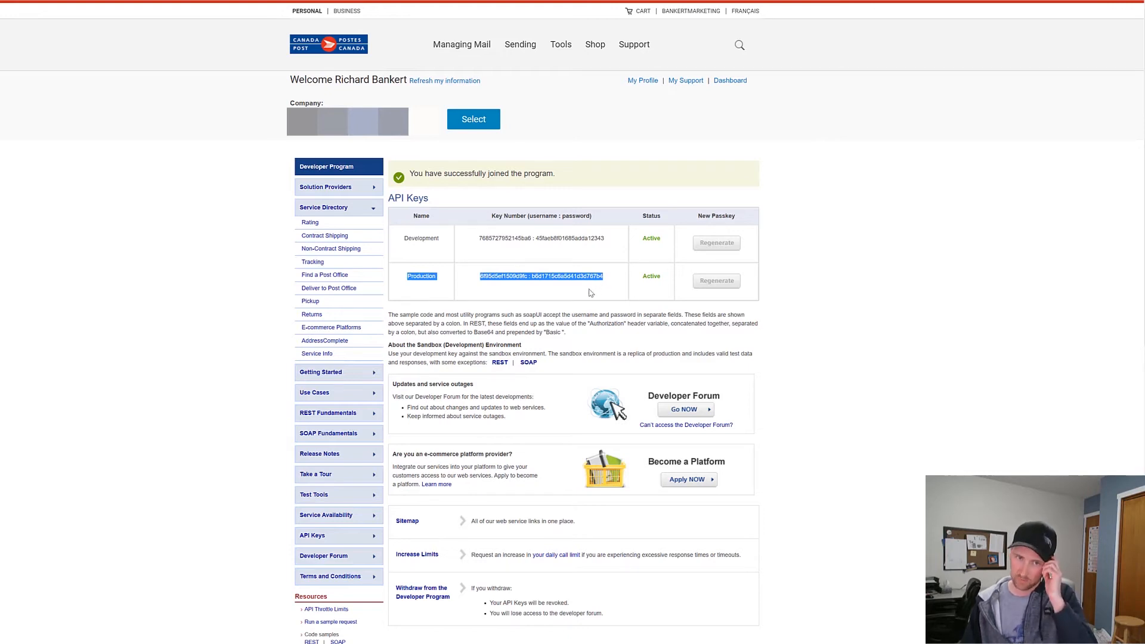
left_click(516, 256)
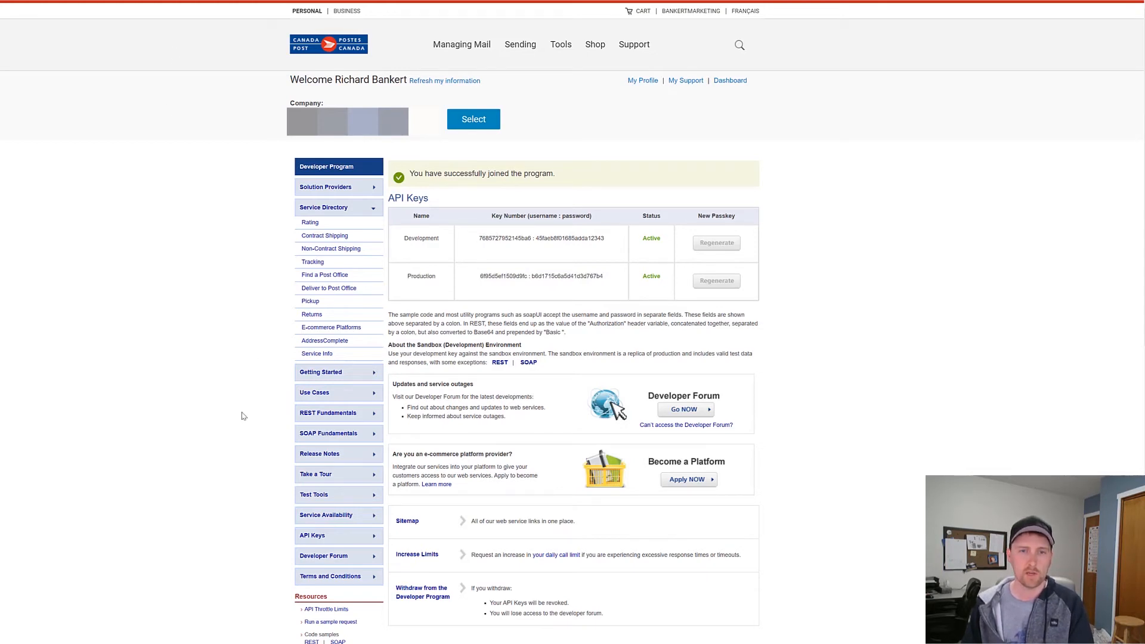
Compare the Development username and password with the API key fields in the Canada Post shipping method's configuration.
left_click_drag(478, 238, 532, 242)
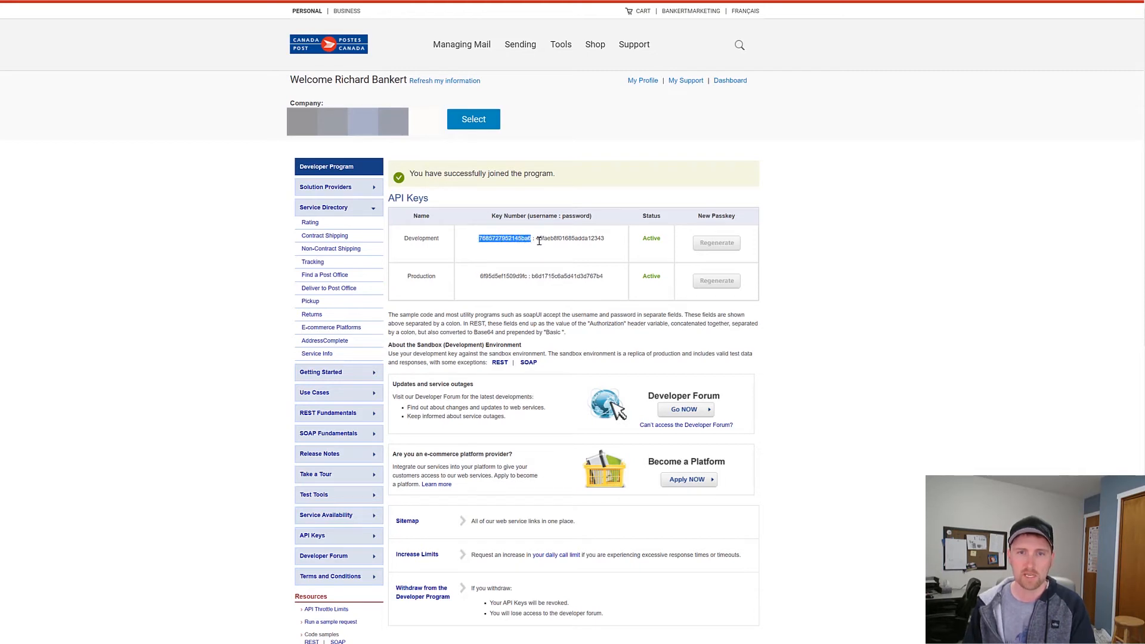
left_click_drag(535, 239, 602, 238)
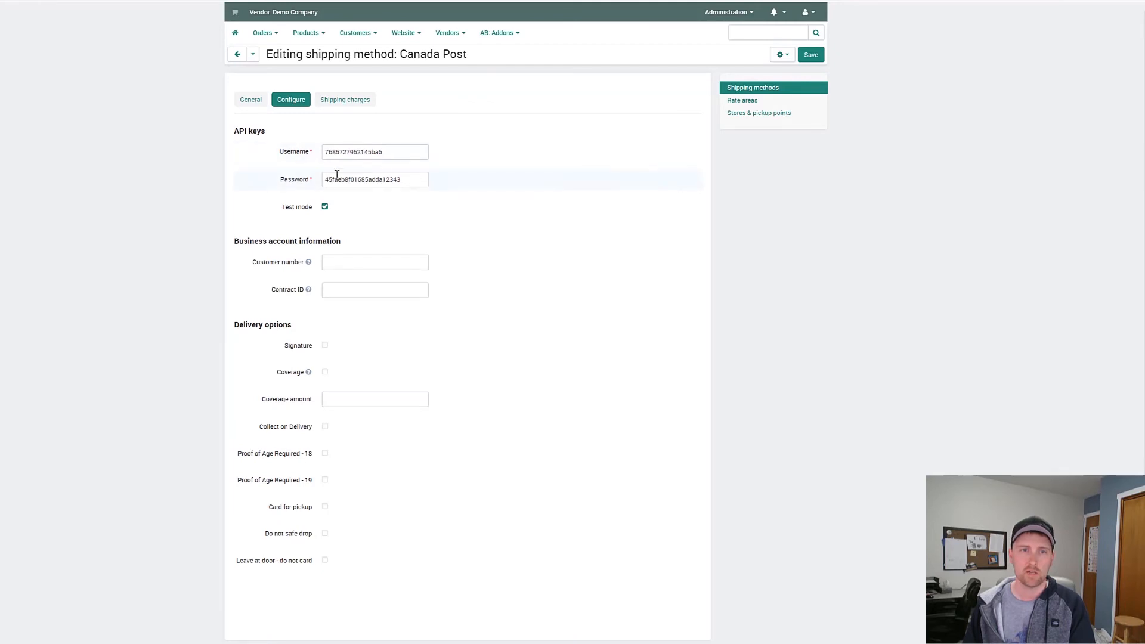
left_click_drag(327, 153, 325, 178)
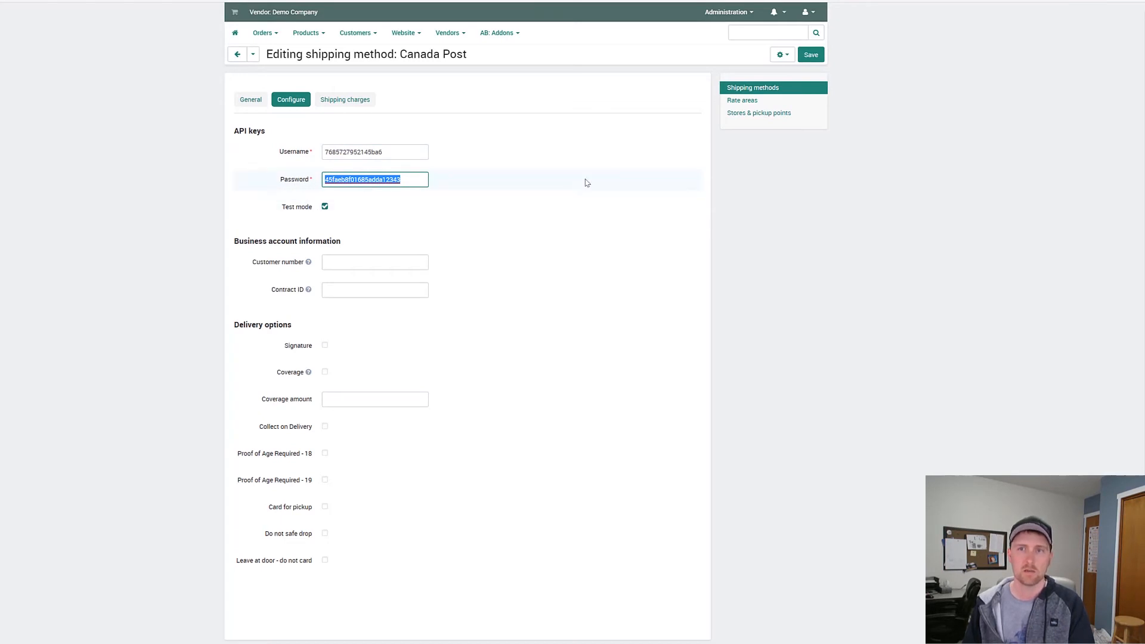
Test the Canada Post Regular Parcel shipping cost for a weight of 0.5 kg, review the calculated cost and close the result.
left_click(251, 100)
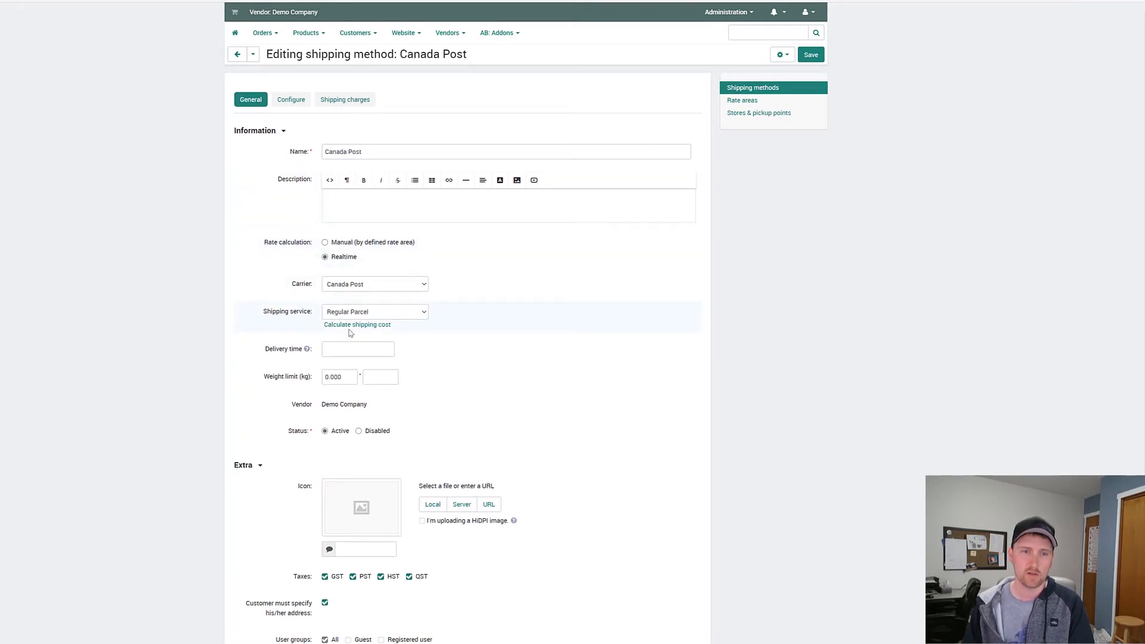
left_click(337, 325)
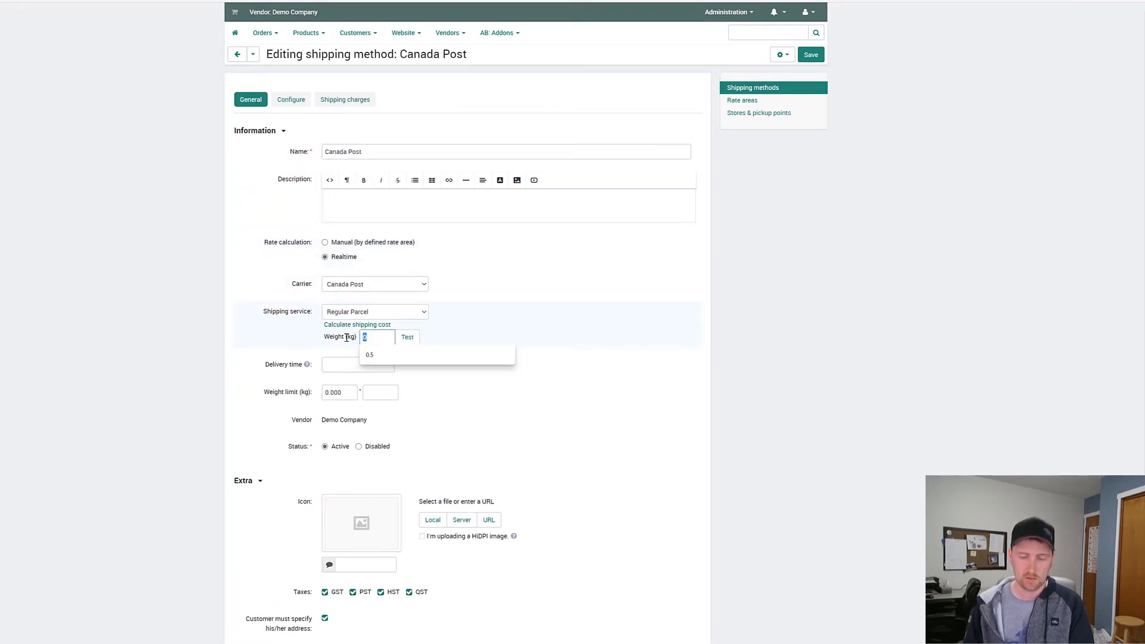
left_click(371, 355)
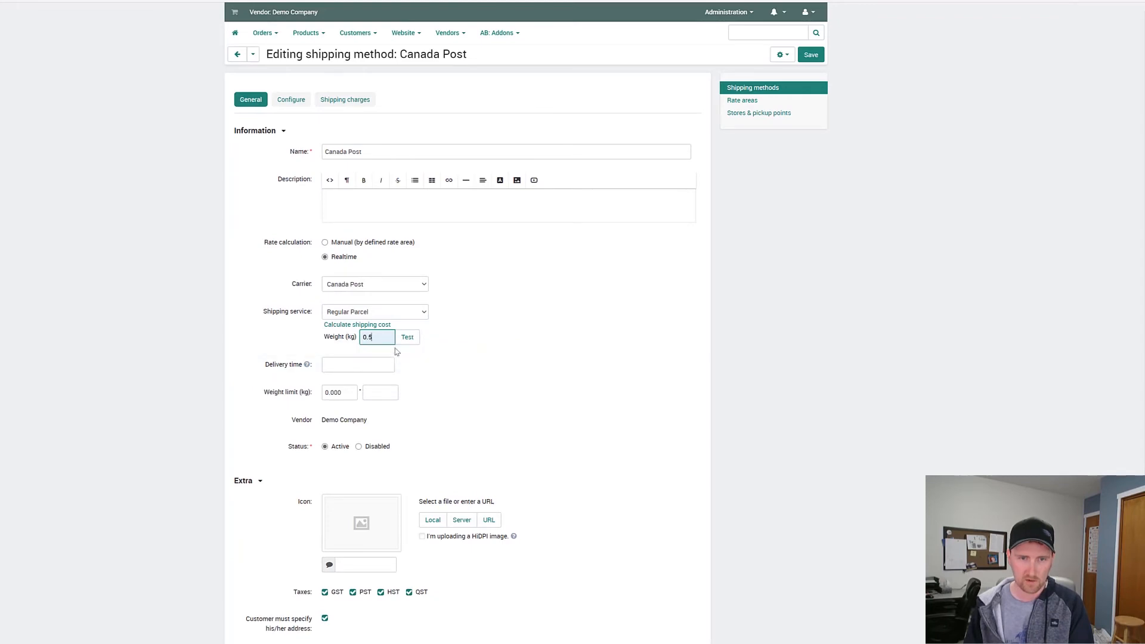
left_click(406, 338)
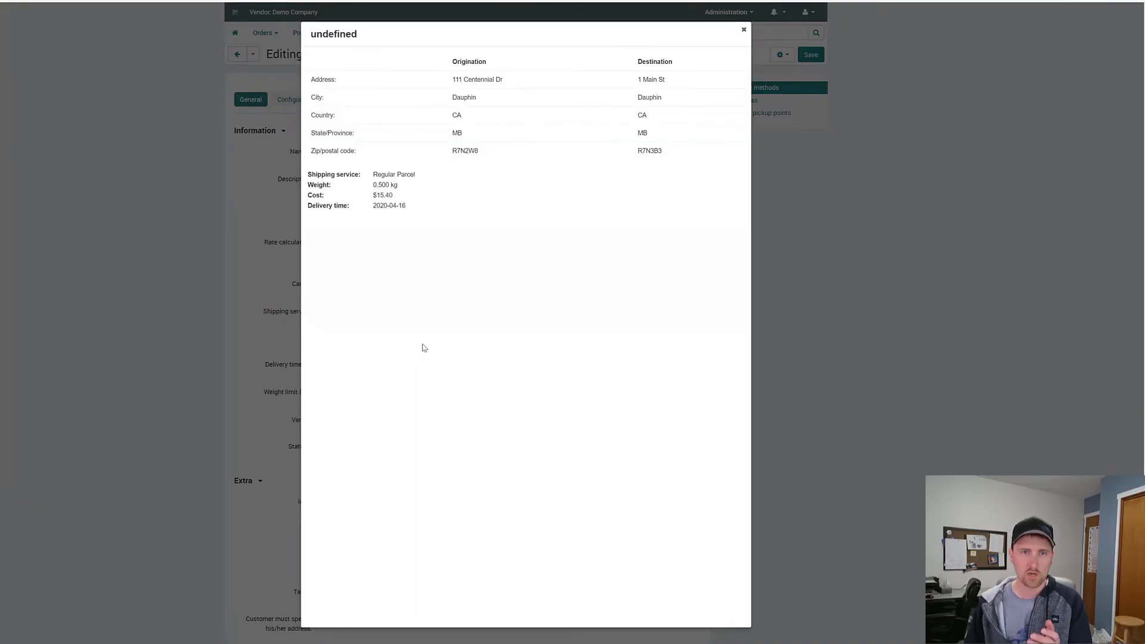
double_click(383, 194)
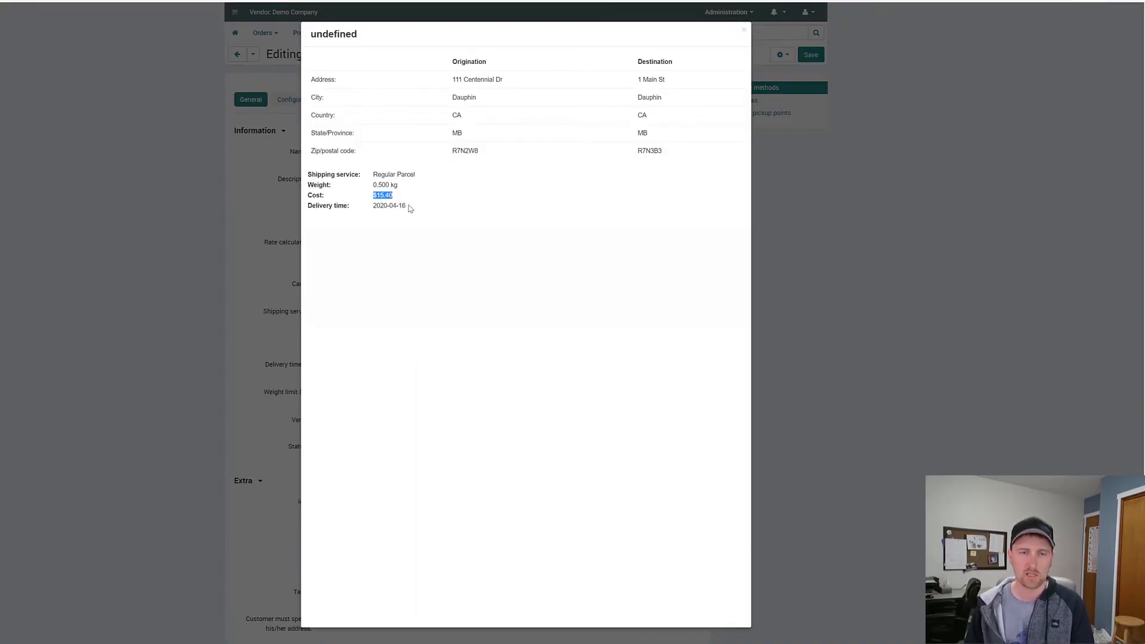
left_click(332, 225)
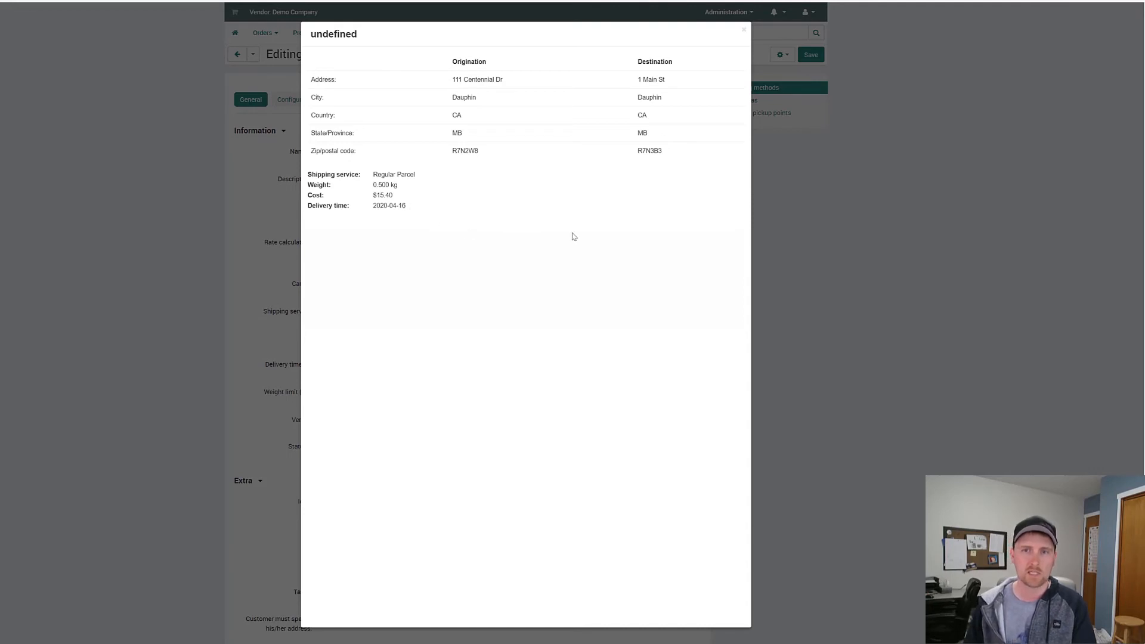
left_click(744, 30)
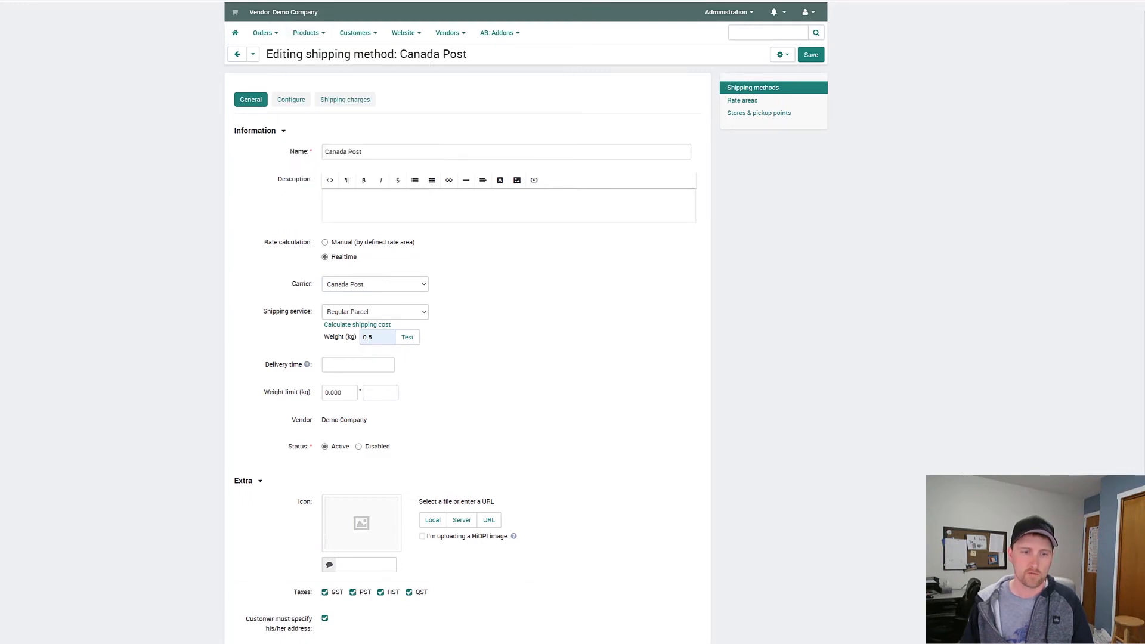
left_click(238, 622)
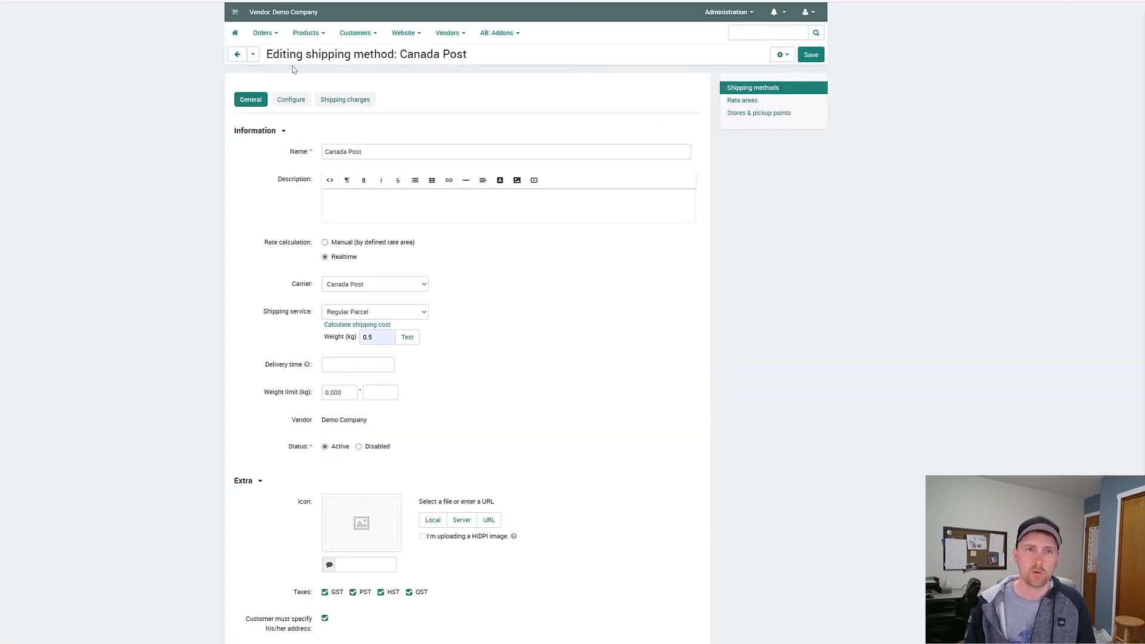
Open the T-Shirt product's shipping properties and highlight its weight.
mouse_move(308, 33)
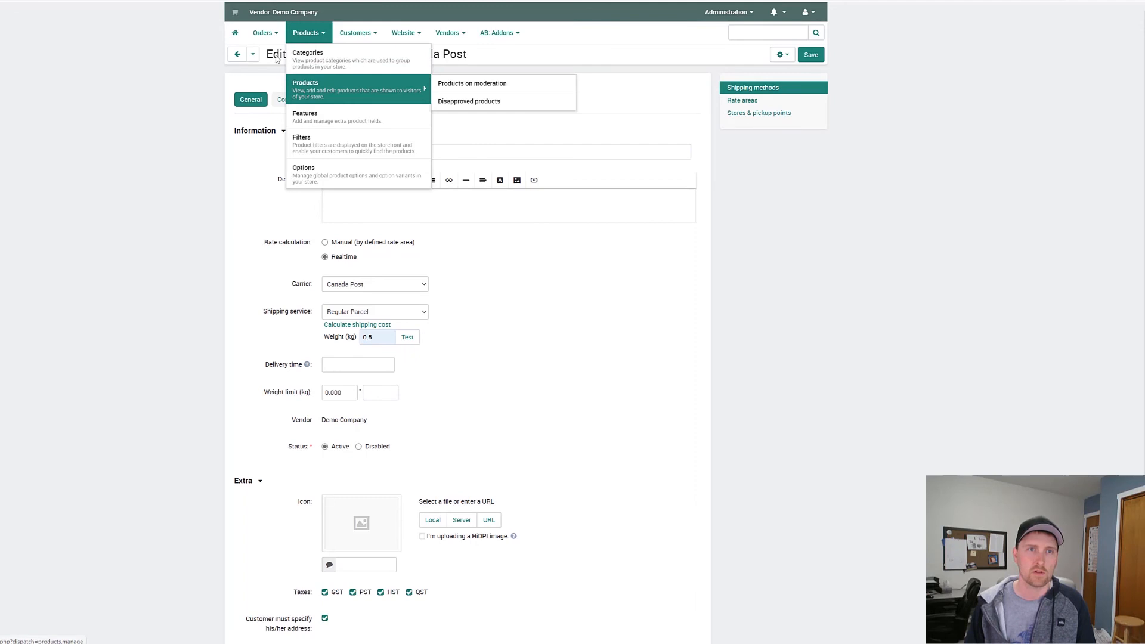
left_click(308, 90)
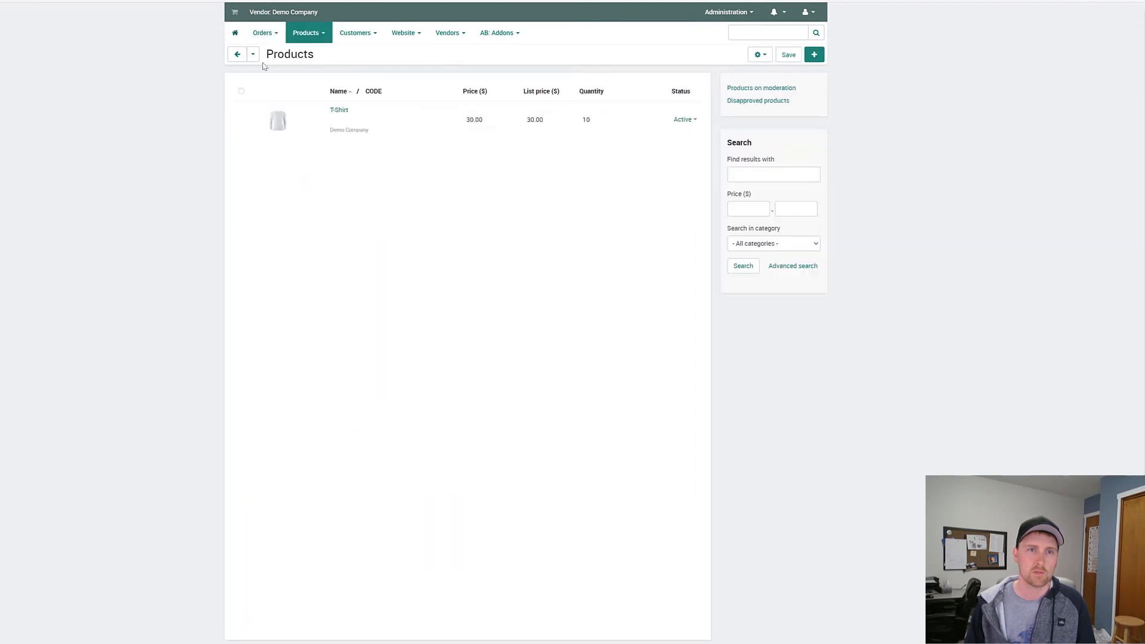
left_click(338, 111)
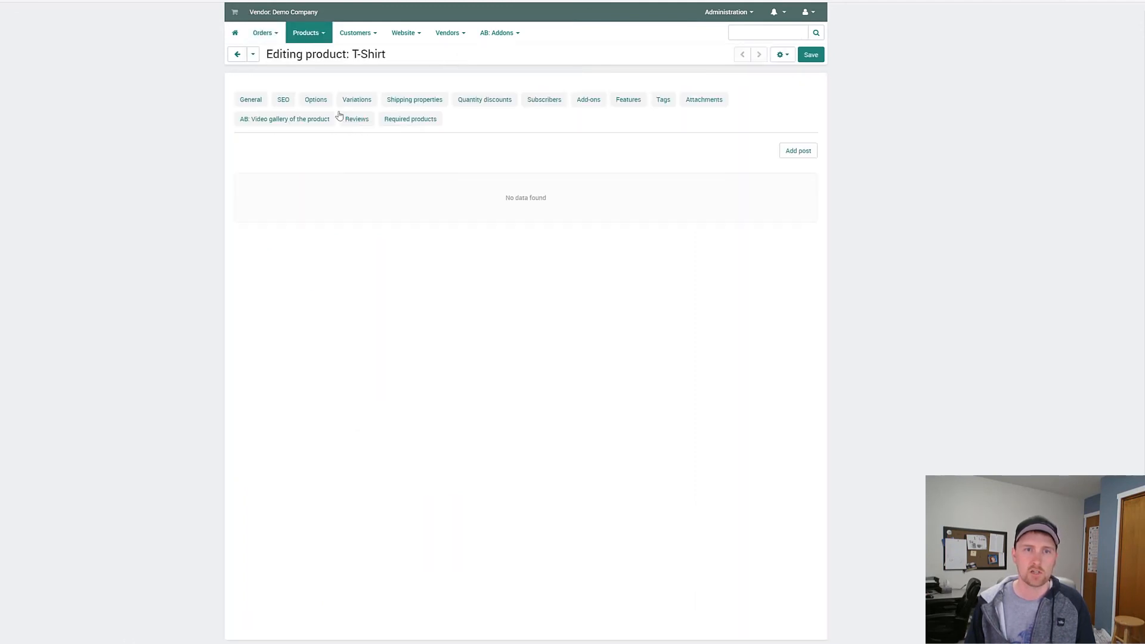
left_click(399, 101)
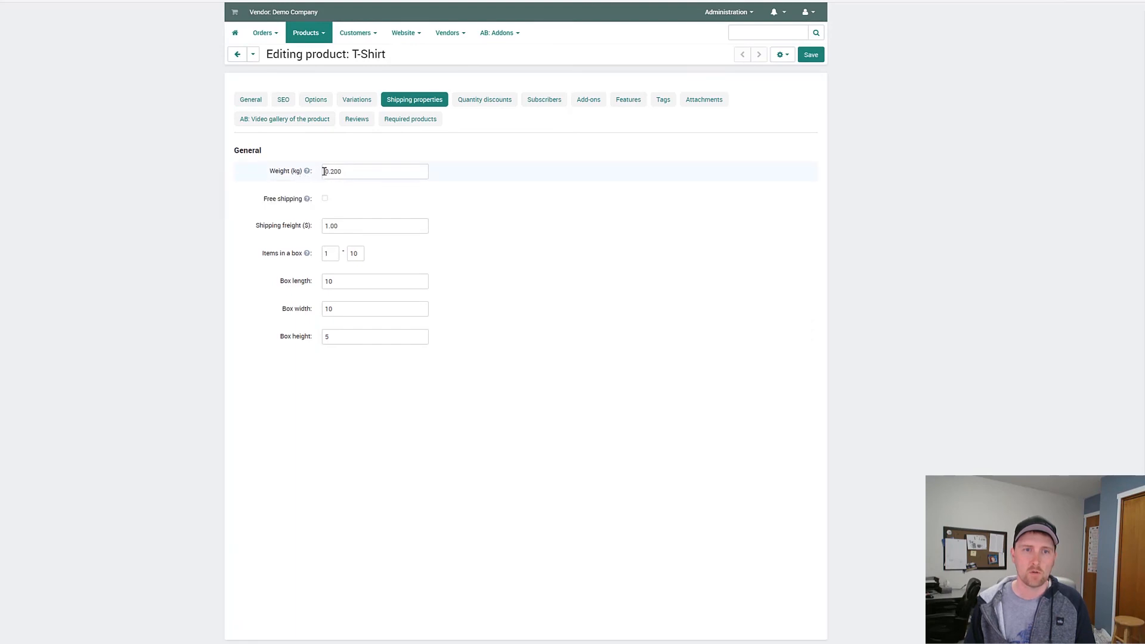
left_click_drag(324, 171, 347, 171)
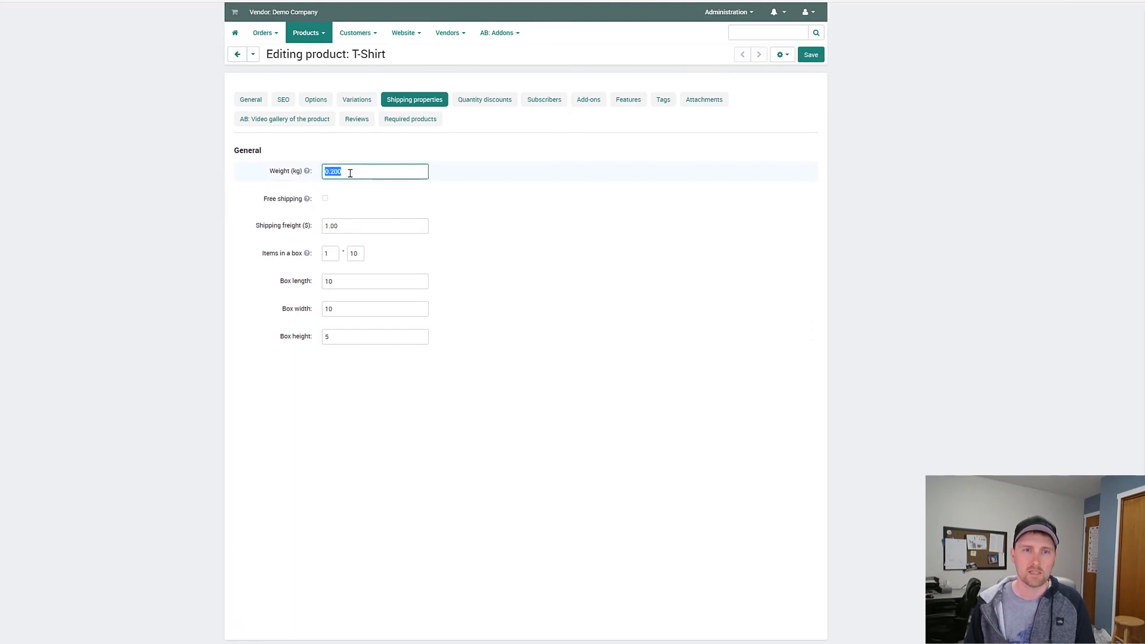
Set the T-Shirt's shipping freight to 0.
left_click(333, 225)
left_click_drag(344, 225, 305, 234)
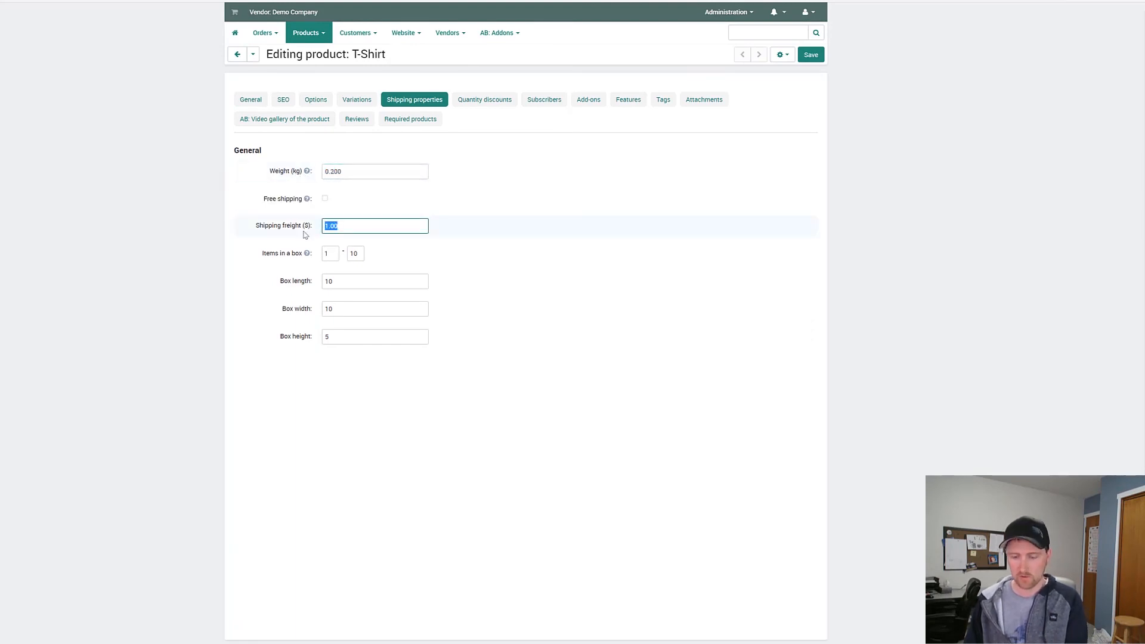
type("0")
left_click(493, 262)
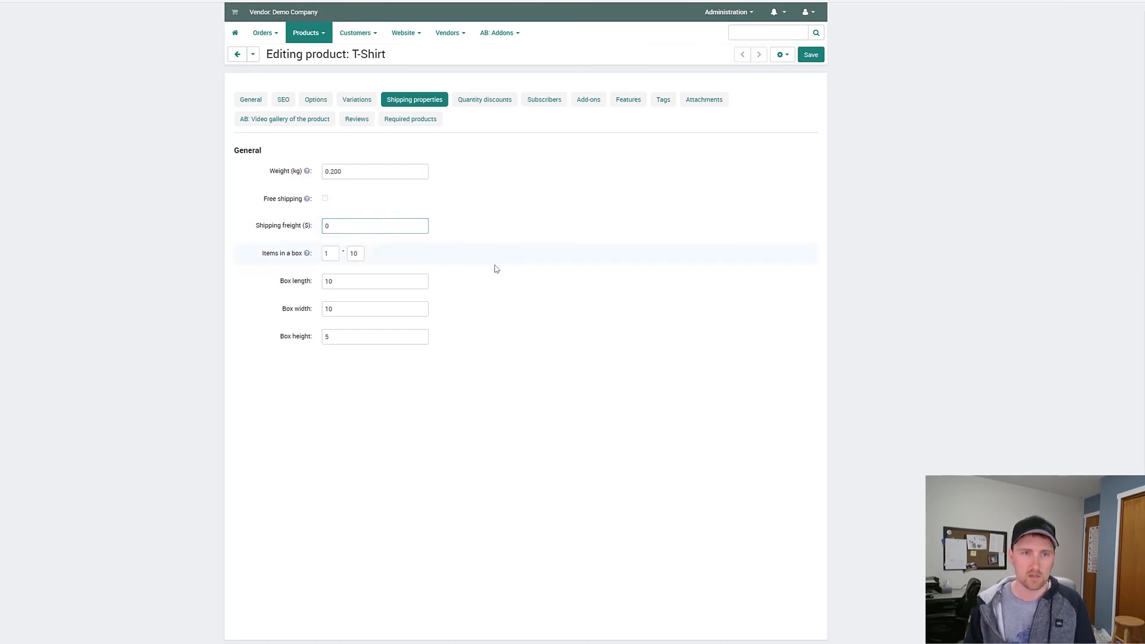
left_click(326, 228)
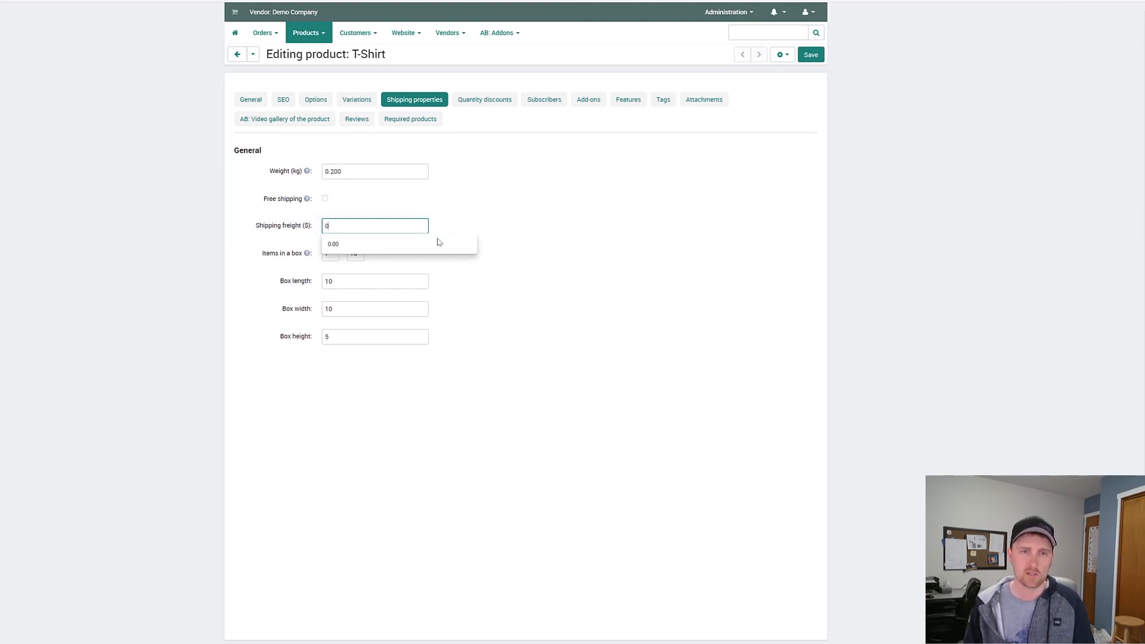
left_click(506, 264)
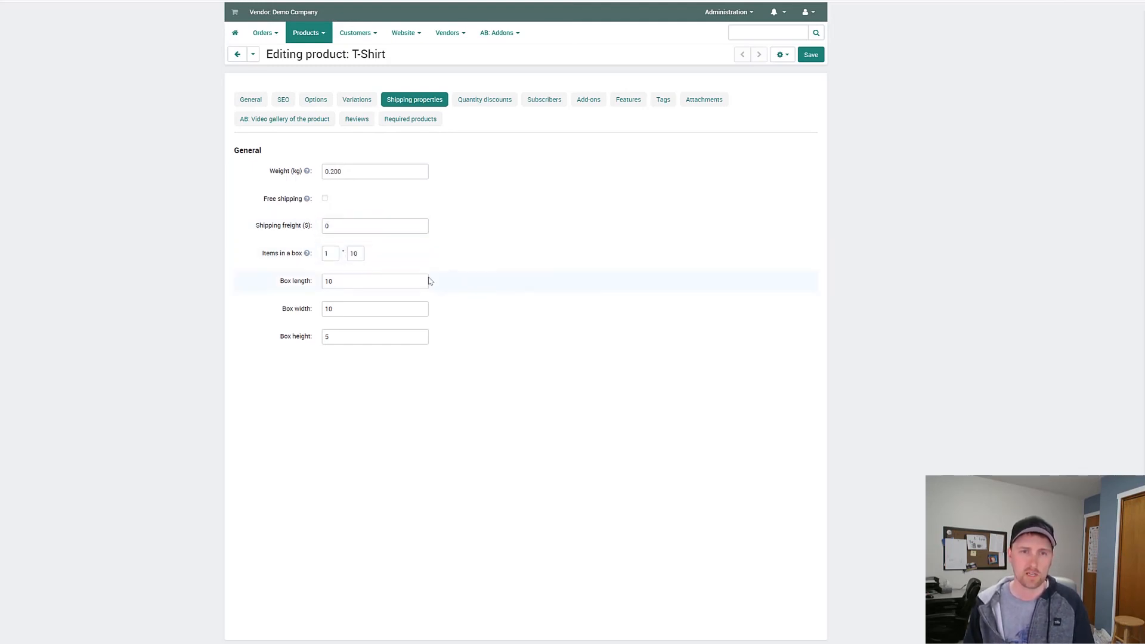
Review the T-Shirt's items-in-a-box range, weight and box dimensions.
left_click(330, 256)
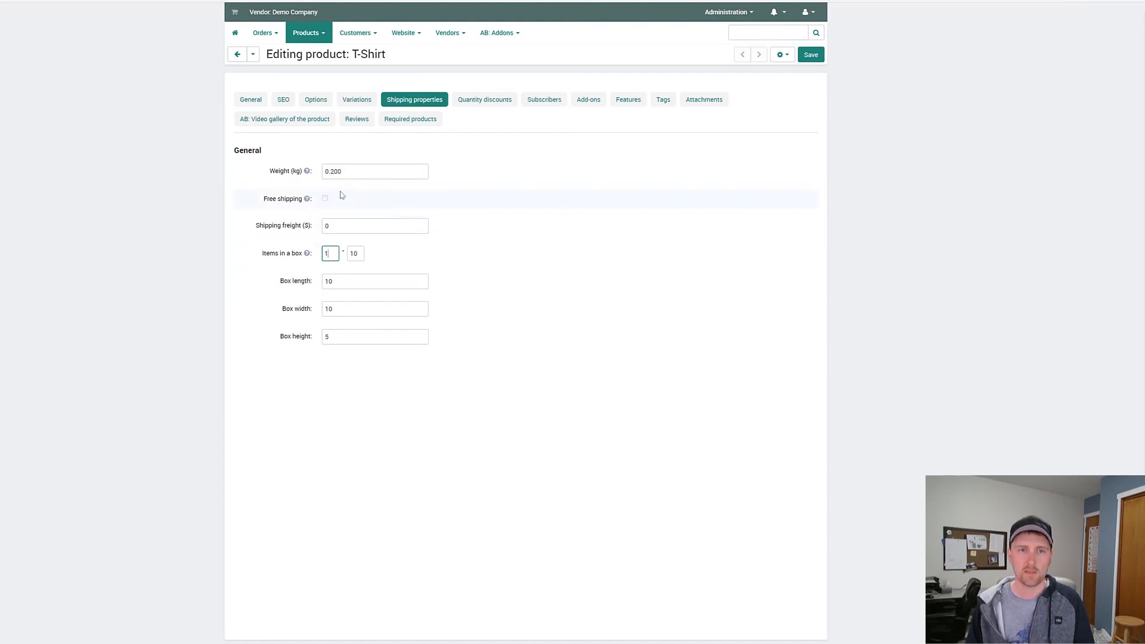
double_click(335, 172)
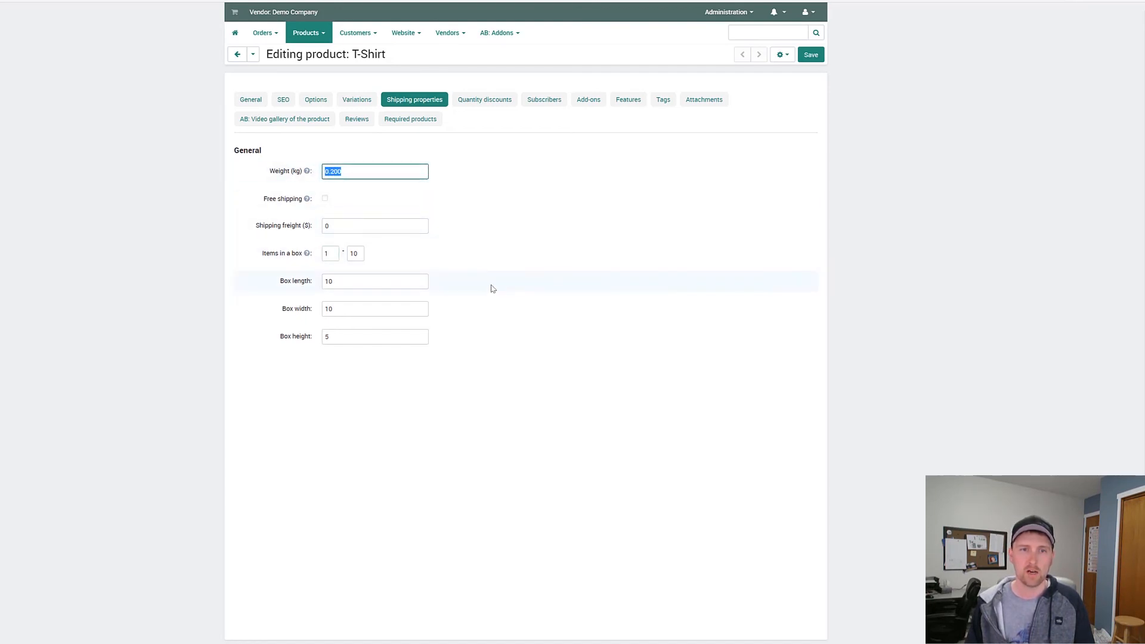
left_click(456, 281)
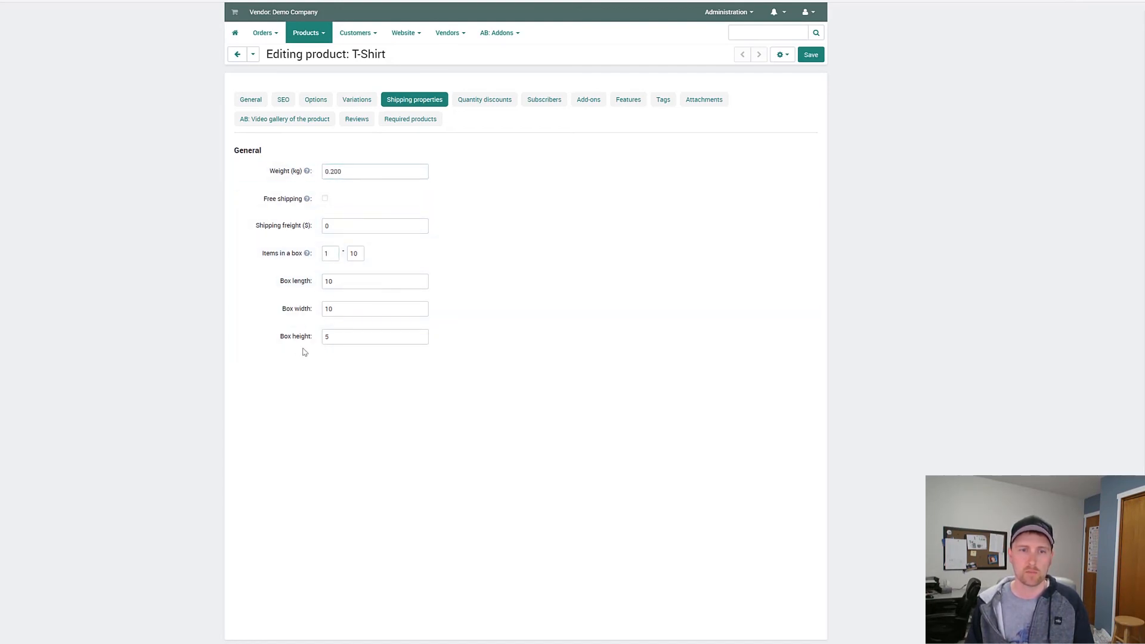